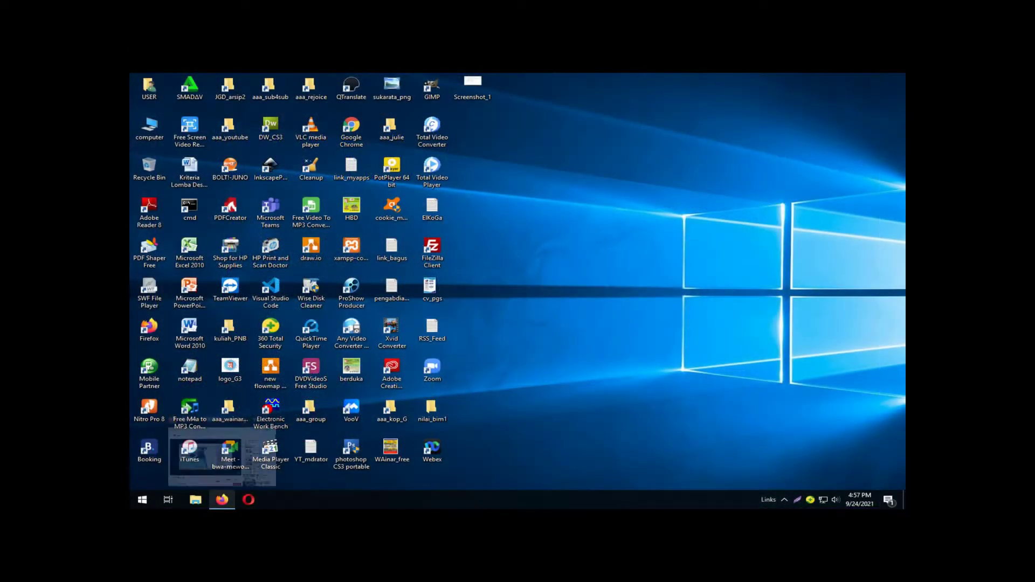
Step: Switch to Firefox and open the MySAPK BKN website at mysapk.bkn.go.id
{"action": "left_click", "coordinate": [224, 499]}
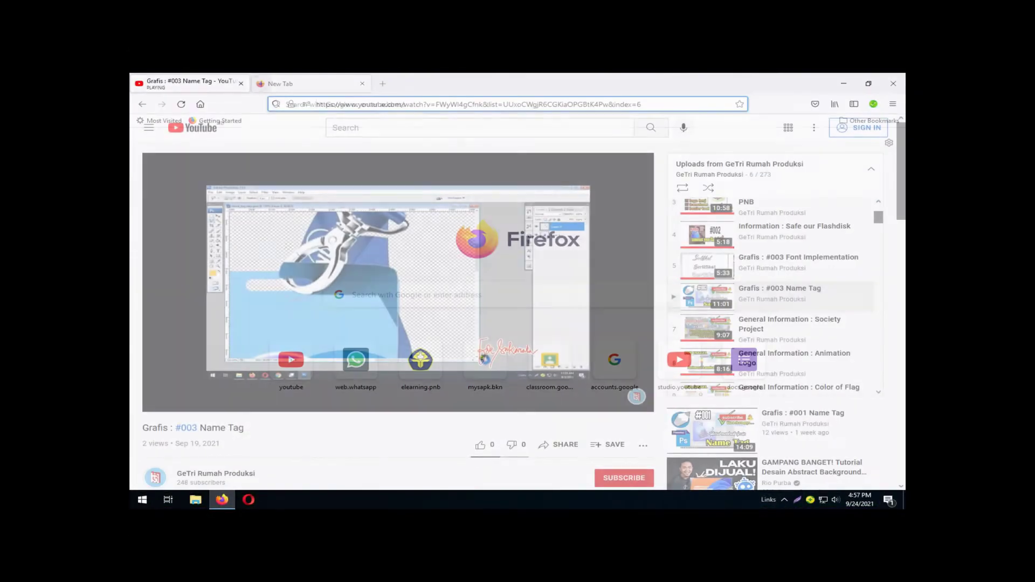
{"action": "left_click", "coordinate": [559, 105]}
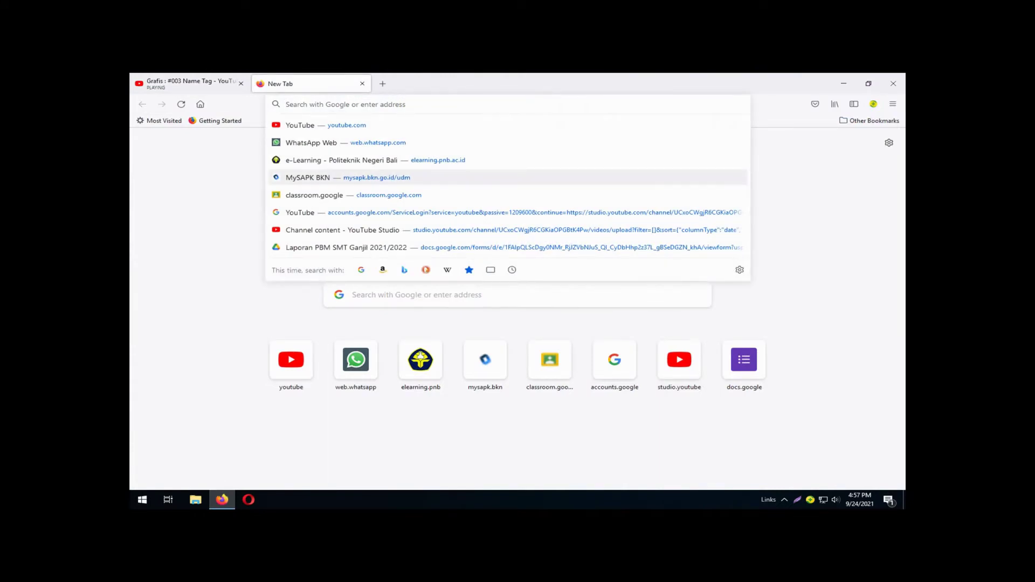
{"action": "left_click", "coordinate": [324, 178]}
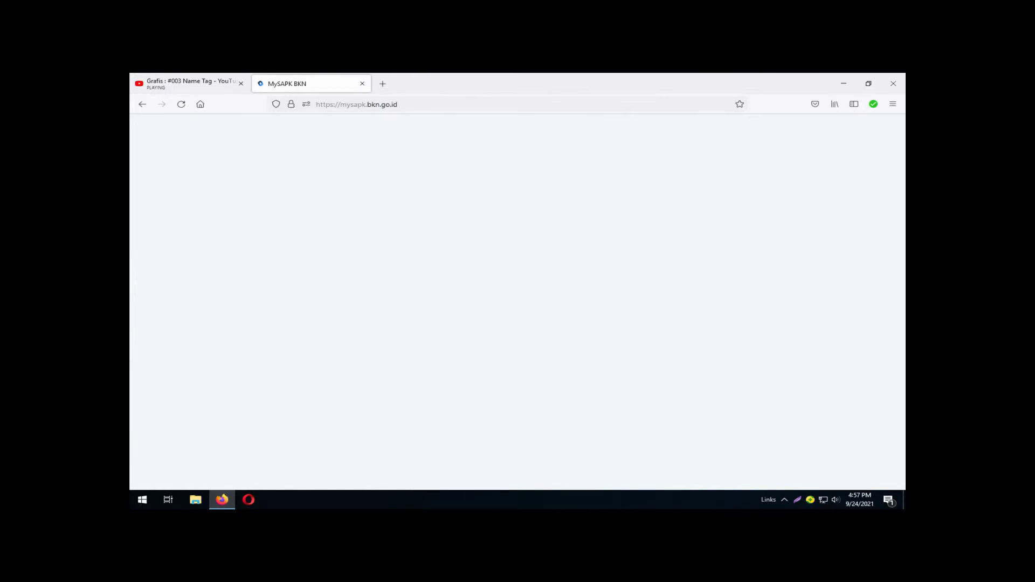
{"action": "left_click", "coordinate": [357, 104]}
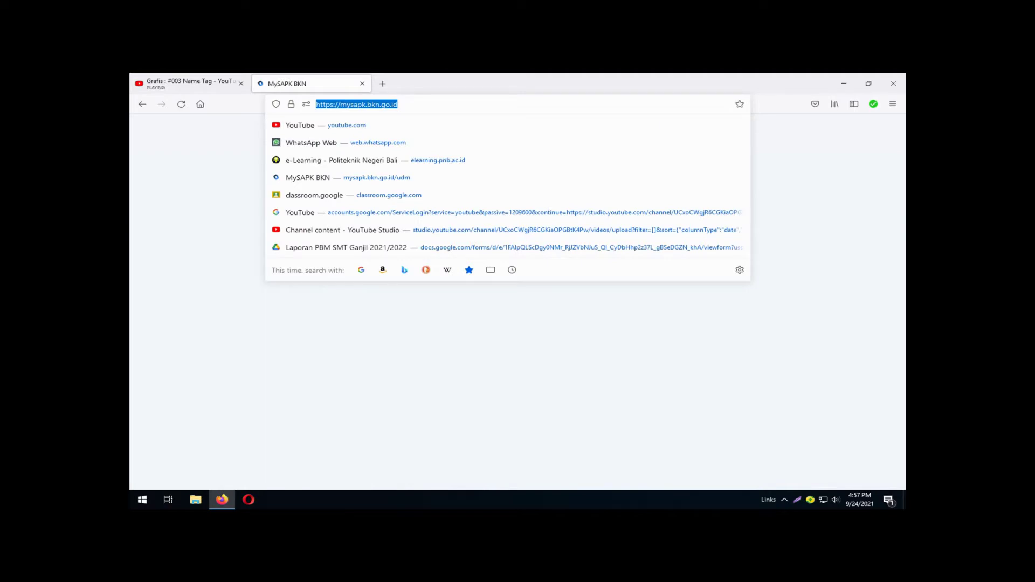
Step: Log in to MySAPK with the employee's NIP and account password
{"action": "left_click", "coordinate": [339, 232]}
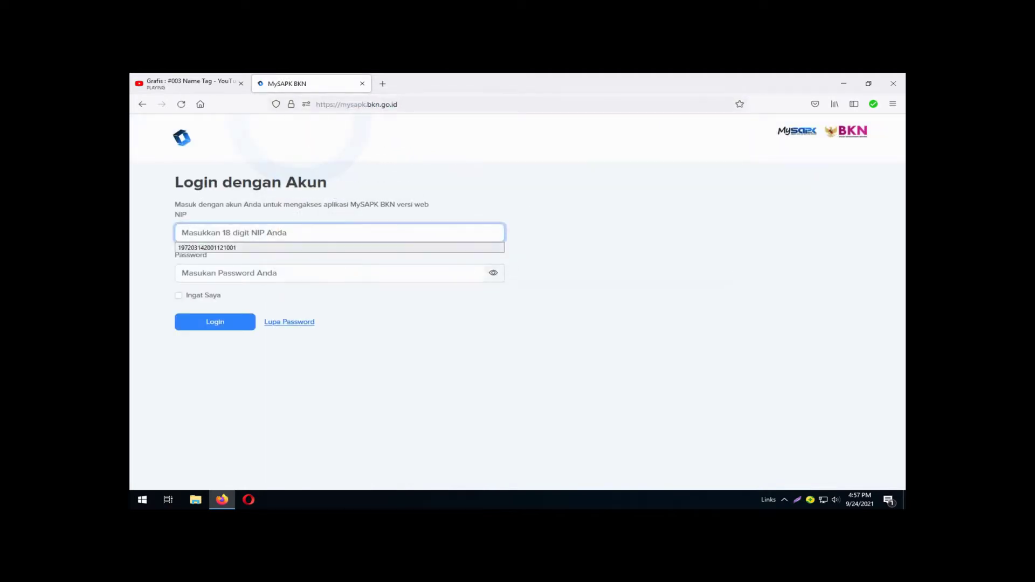
{"action": "key", "text": "Down"}
{"action": "key", "text": "Return"}
{"action": "left_click", "coordinate": [328, 273]}
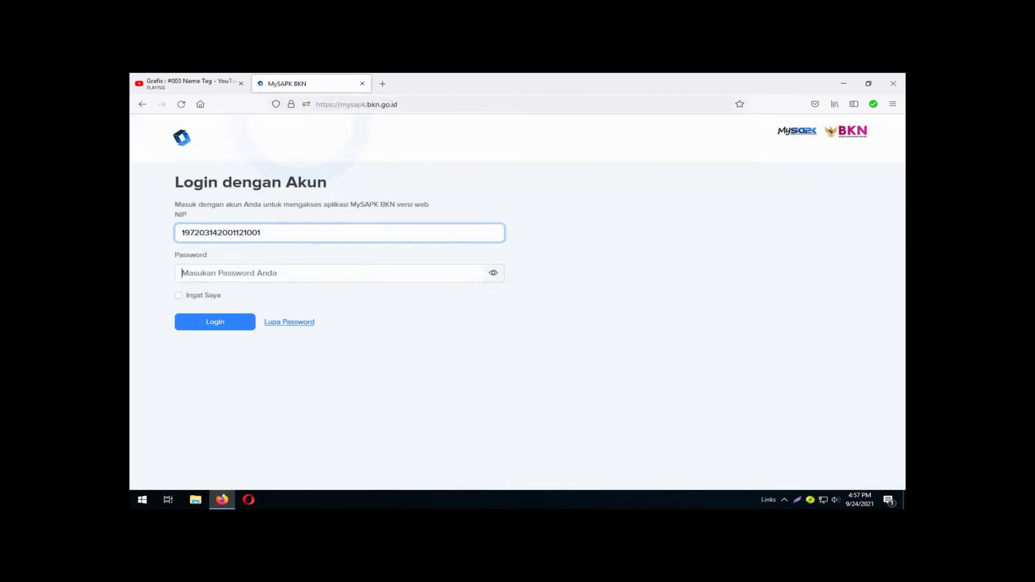
{"action": "type", "text": "●●●"}
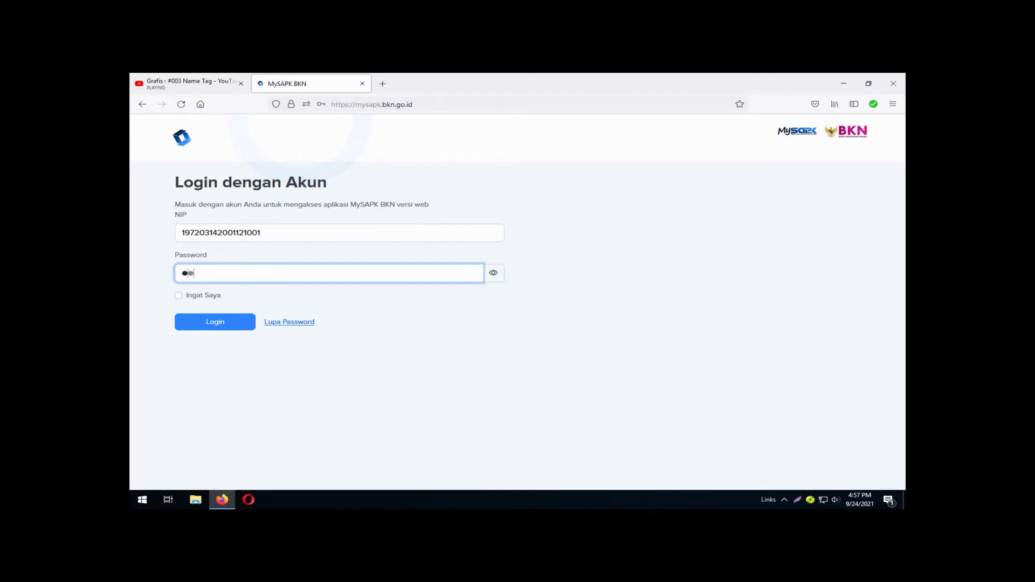
{"action": "type", "text": "●●●●●●●●●●"}
{"action": "key", "text": "Return"}
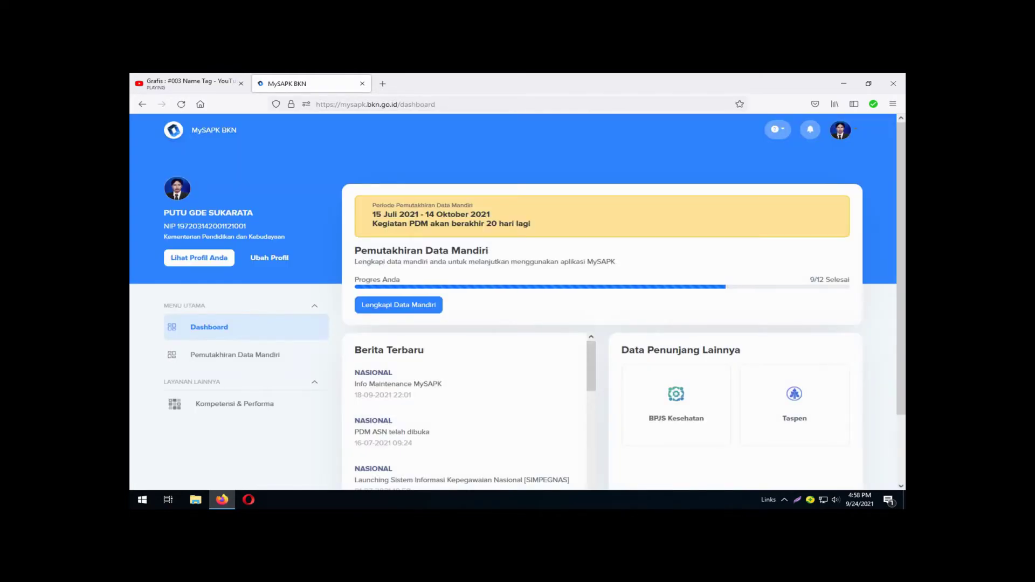
Step: Open Riwayat SKP within Pemutakhiran Data Mandiri and start adding a new SKP record
{"action": "left_click", "coordinate": [237, 354]}
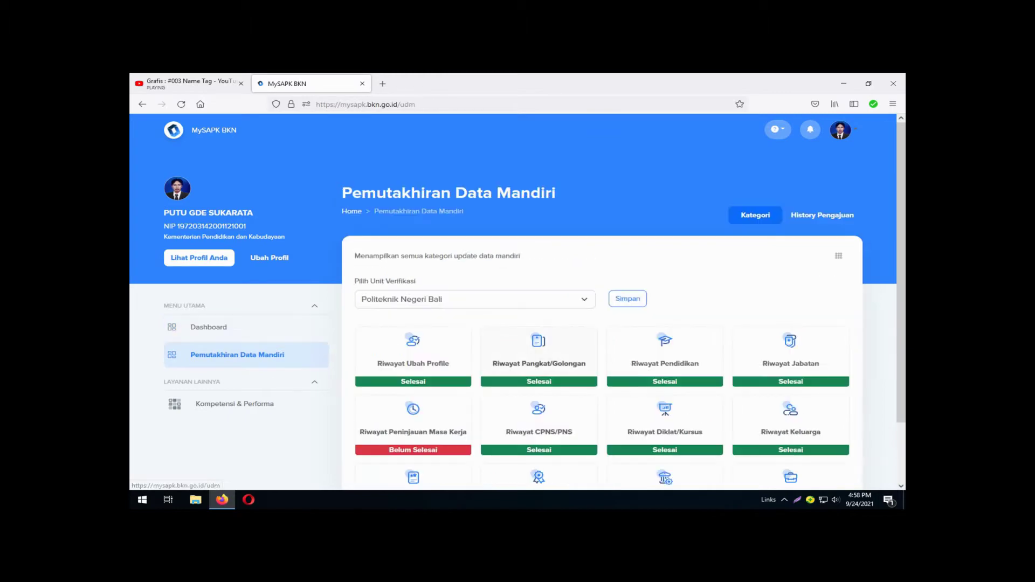
{"action": "scroll", "coordinate": [238, 355], "scroll_direction": "down", "scroll_amount": 3}
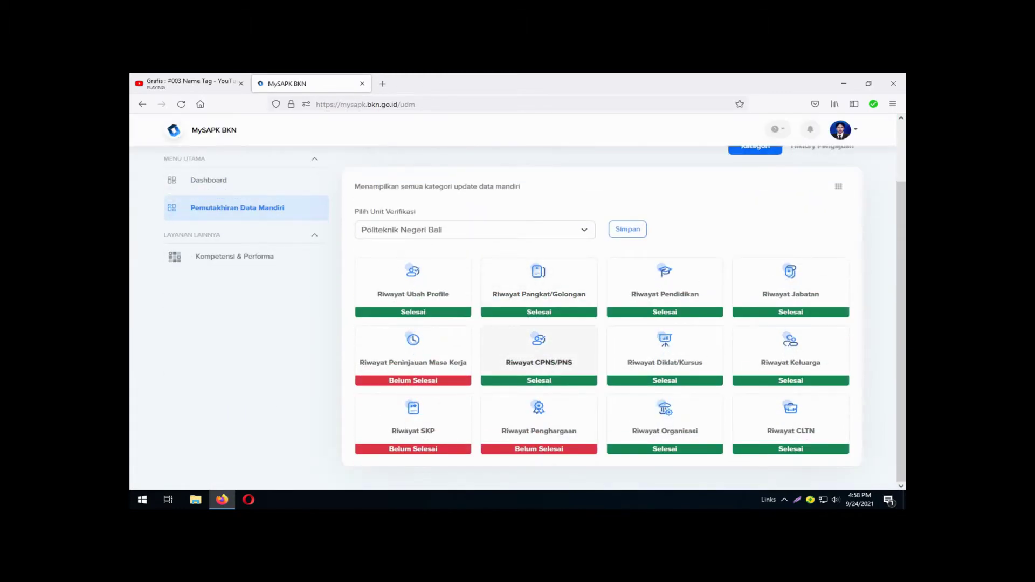
{"action": "left_click", "coordinate": [413, 426]}
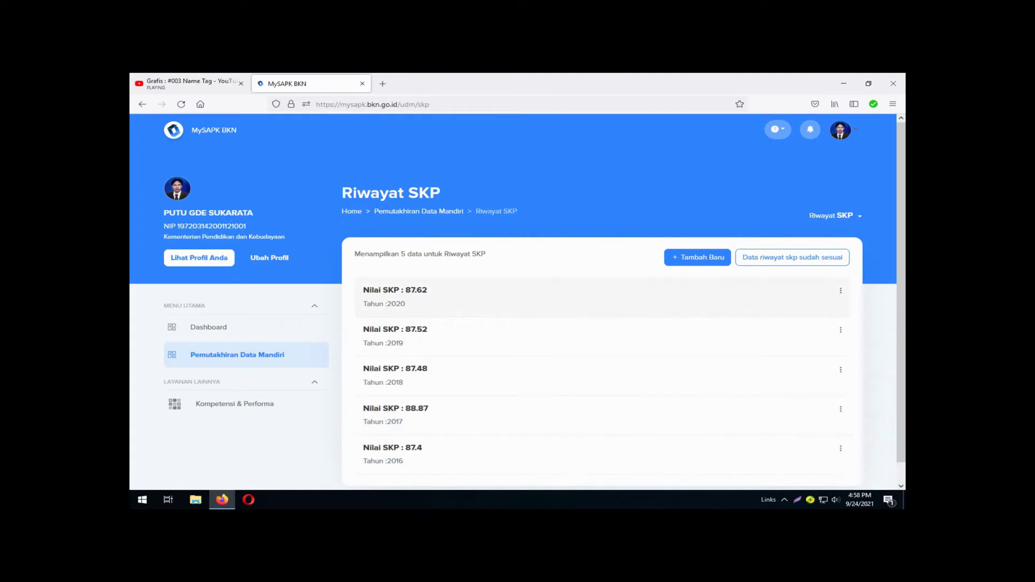
{"action": "left_click", "coordinate": [698, 257]}
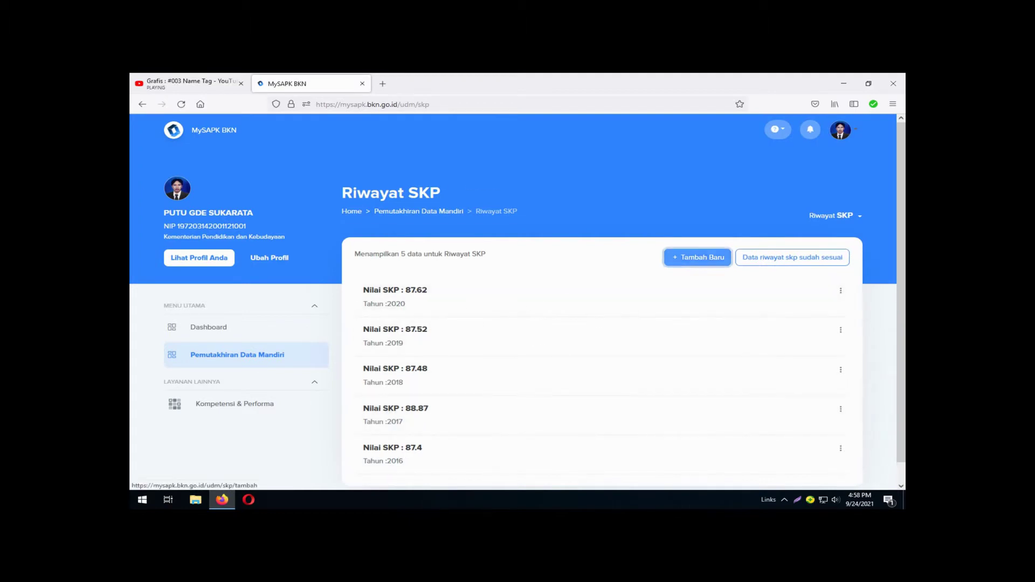
Step: Set the new SKP record's Tahun to 2020 and its Jenis Jabatan to Jabatan Fungsional Tertentu
{"action": "left_click", "coordinate": [685, 286]}
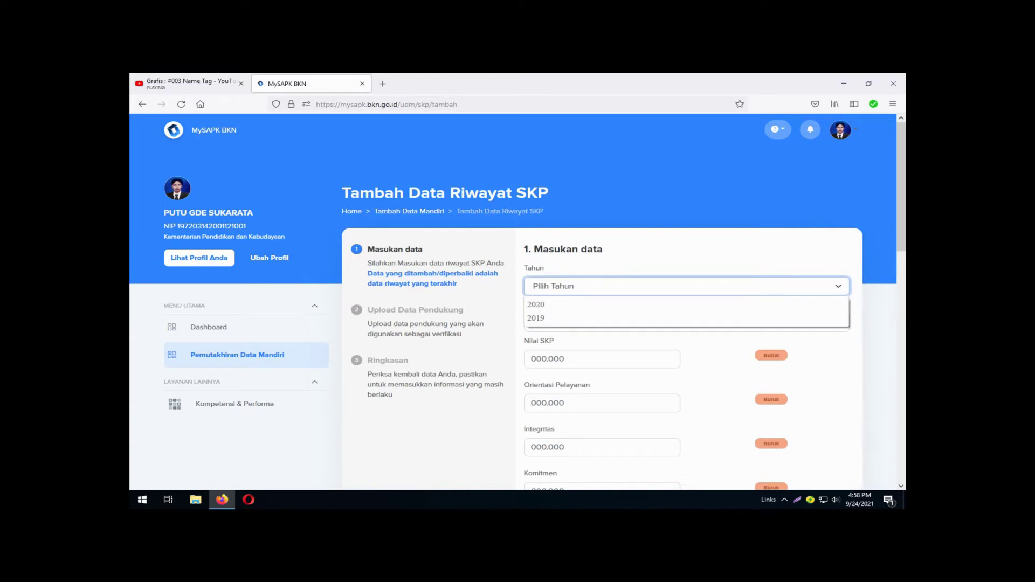
{"action": "key", "text": "Return"}
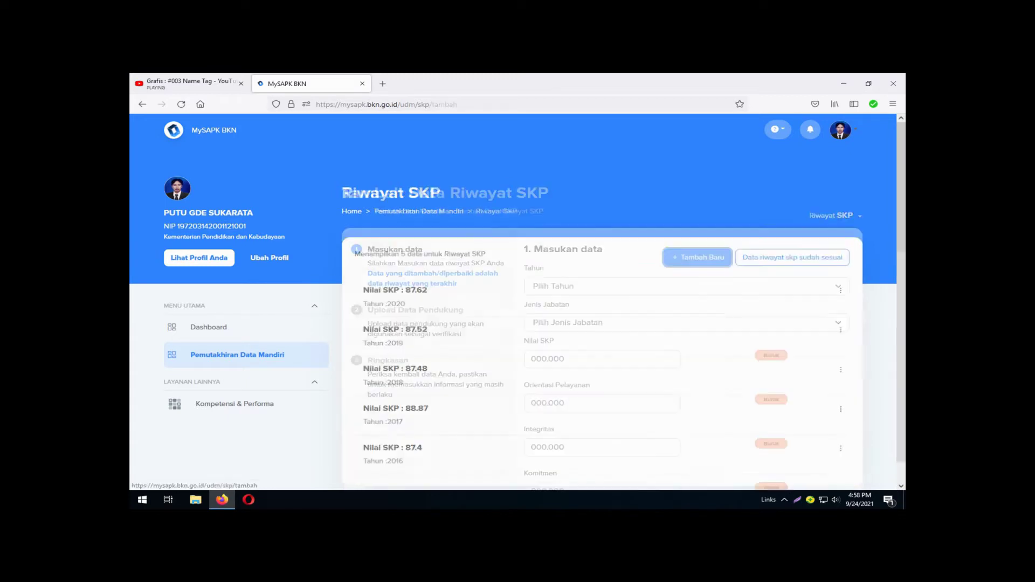
{"action": "left_click", "coordinate": [685, 286]}
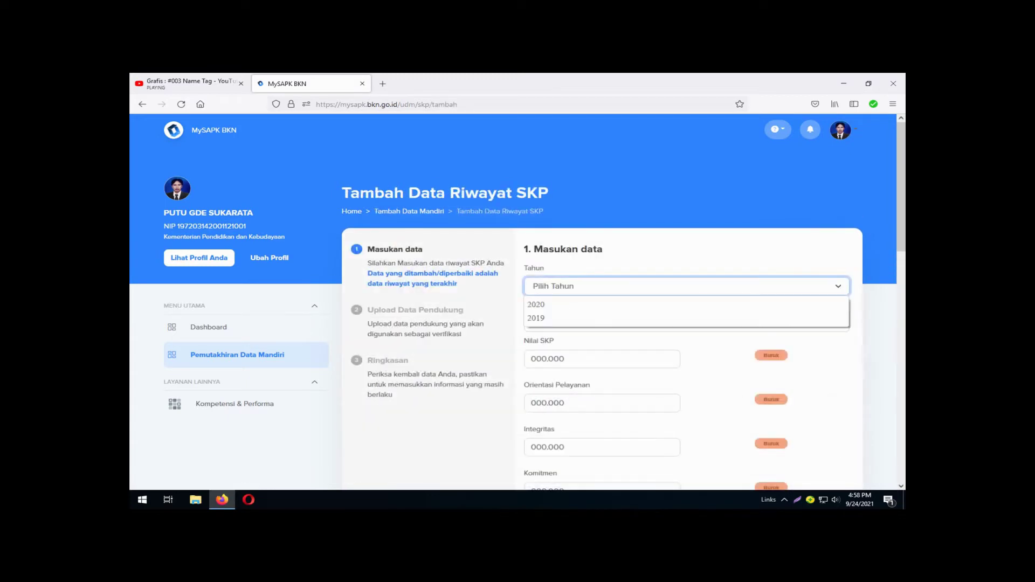
{"action": "key", "text": "Return"}
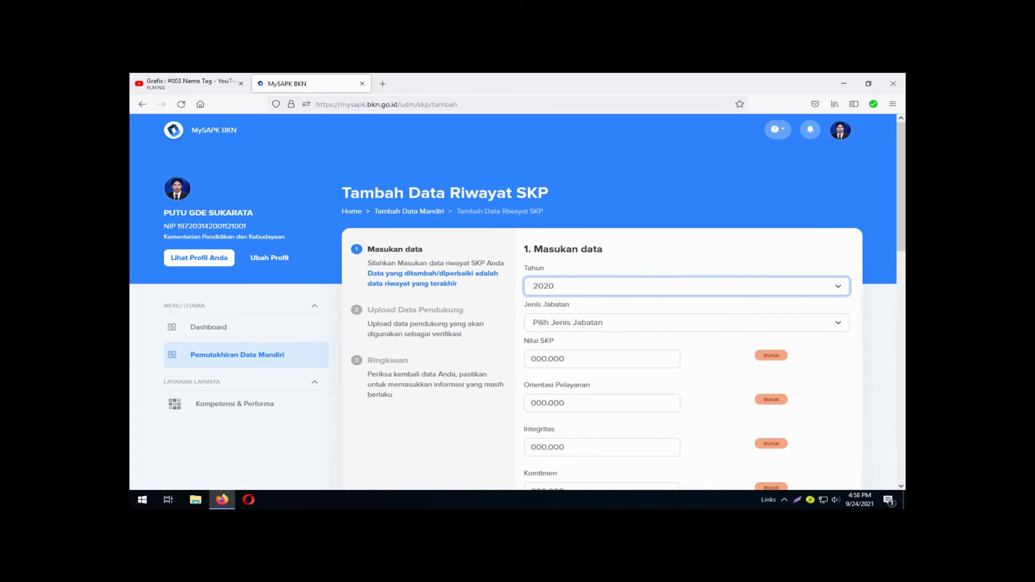
{"action": "left_click", "coordinate": [686, 322]}
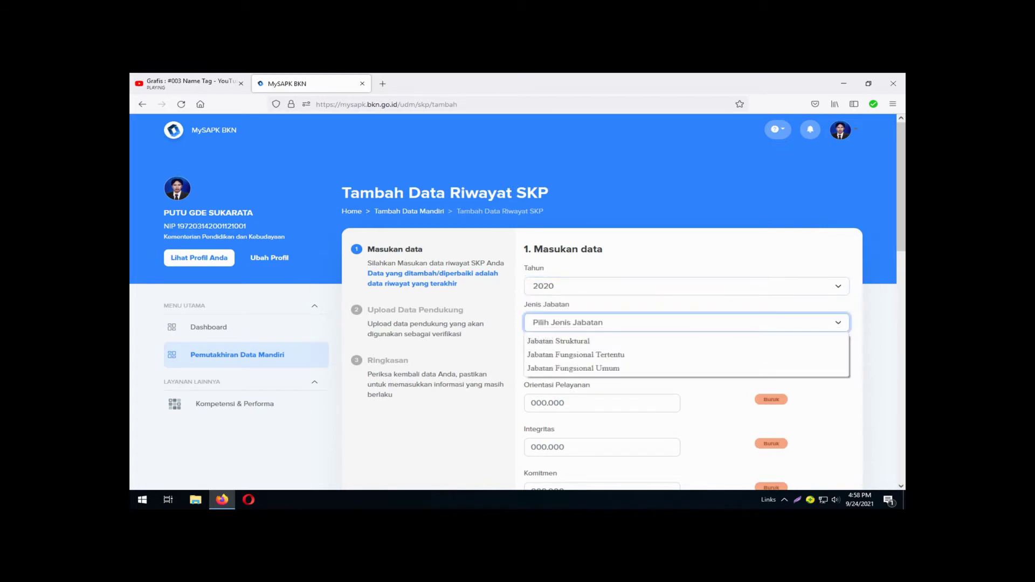
{"action": "key", "text": "Down"}
{"action": "key", "text": "Down"}
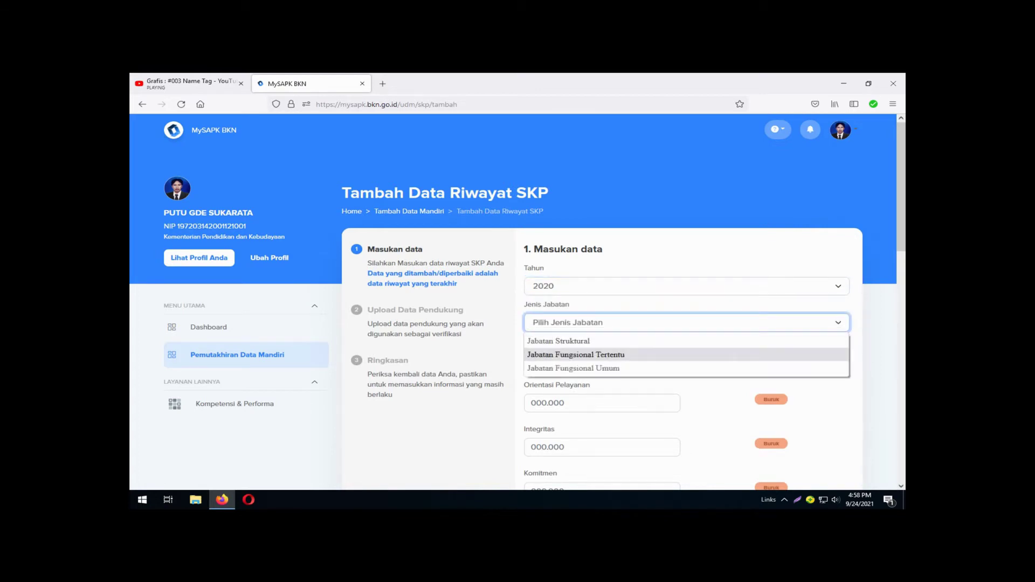
{"action": "key", "text": "Return"}
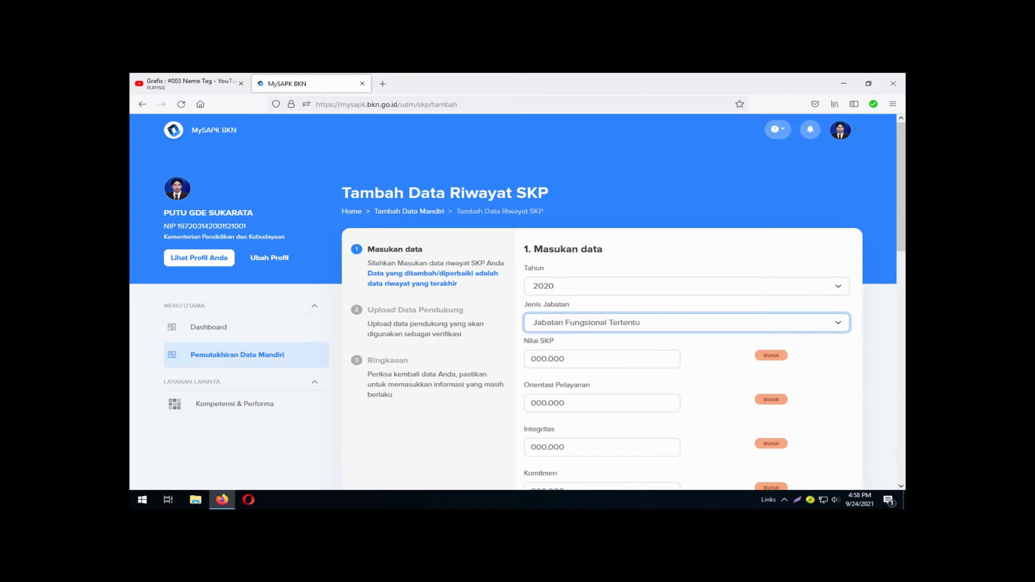
{"action": "key", "text": "Tab"}
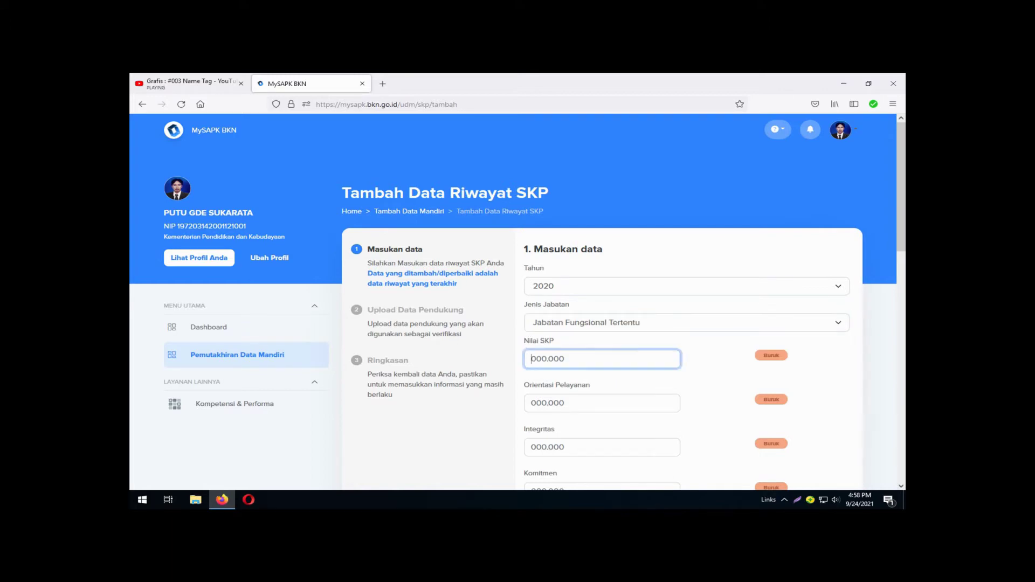
{"action": "scroll", "coordinate": [517, 301], "scroll_direction": "down", "scroll_amount": 2}
{"action": "scroll", "coordinate": [517, 302], "scroll_direction": "down", "scroll_amount": 1}
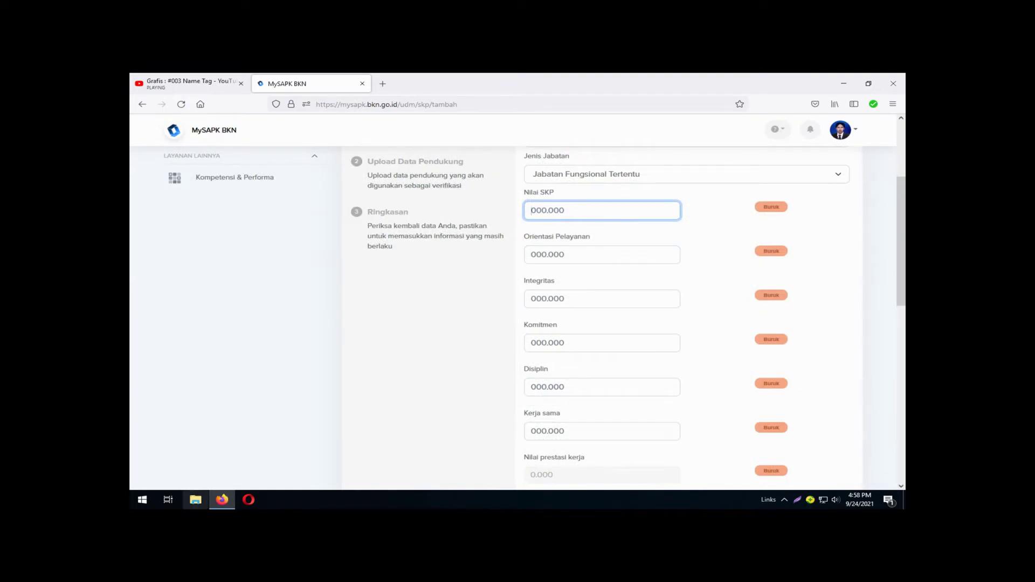
Step: Open the employee's SKP PDF from the berkas2\mysapk folder on drive D and find the performance score table on page 2
{"action": "left_click", "coordinate": [195, 500]}
{"action": "left_click", "coordinate": [186, 219]}
{"action": "double_click", "coordinate": [319, 244]}
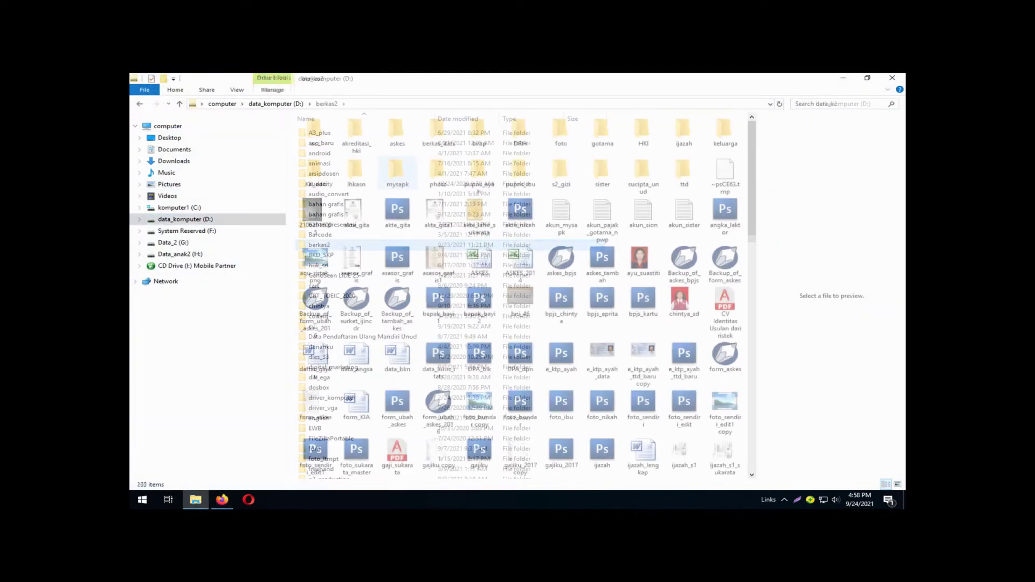
{"action": "double_click", "coordinate": [397, 174]}
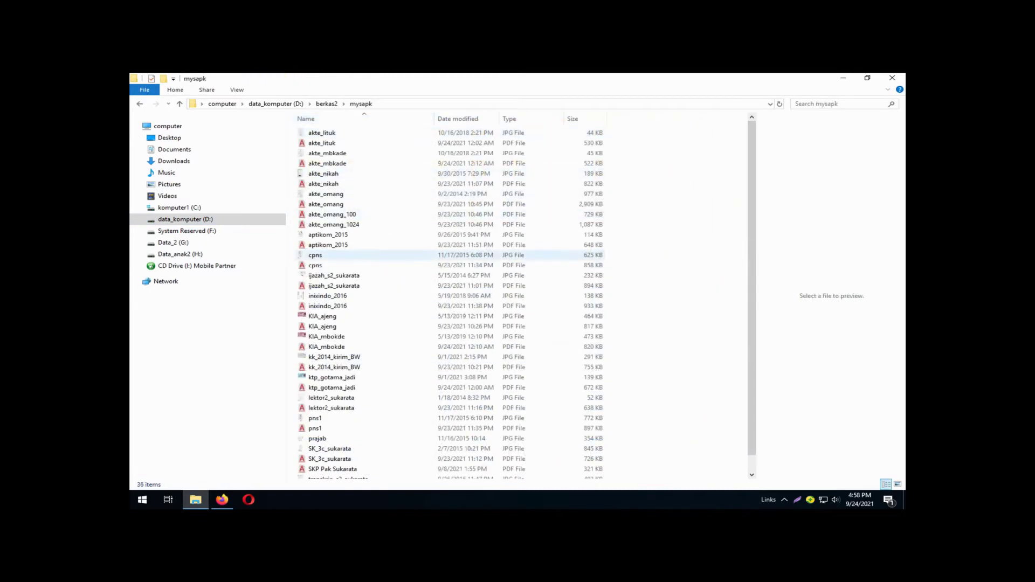
{"action": "scroll", "coordinate": [377, 345], "scroll_direction": "down", "scroll_amount": 1}
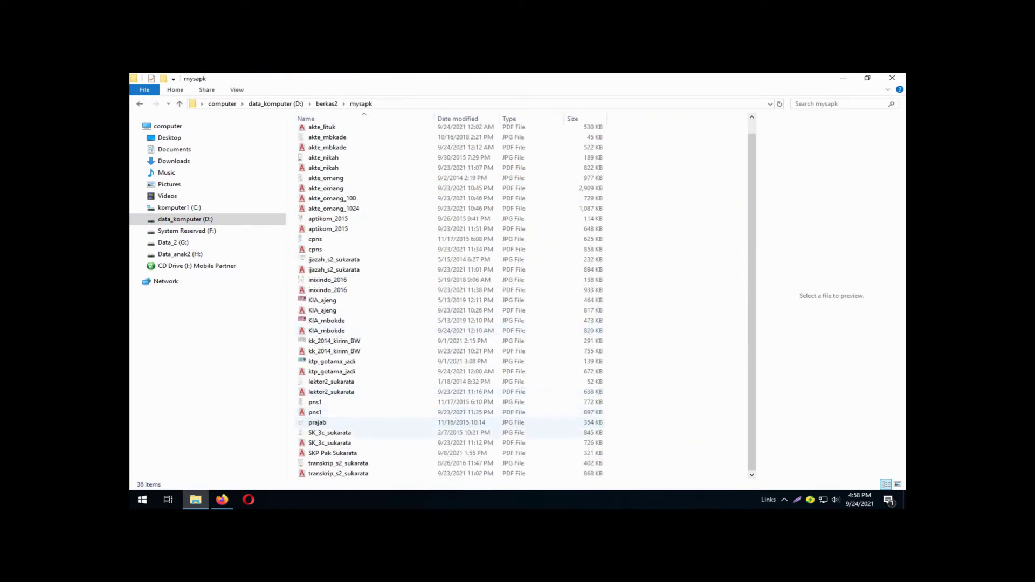
{"action": "double_click", "coordinate": [332, 452]}
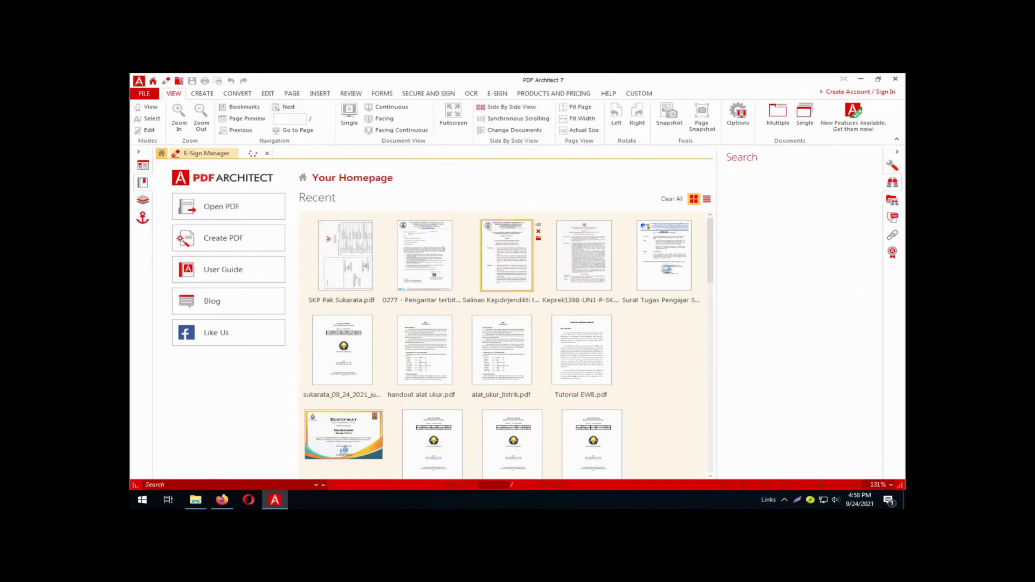
{"action": "scroll", "coordinate": [432, 319], "scroll_direction": "down", "scroll_amount": 4}
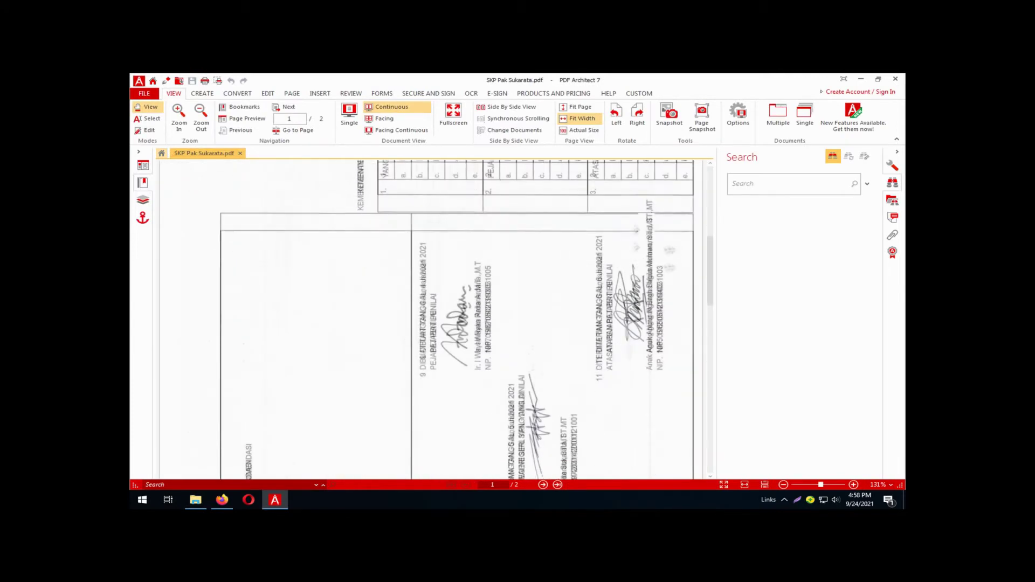
{"action": "scroll", "coordinate": [458, 318], "scroll_direction": "down", "scroll_amount": 5}
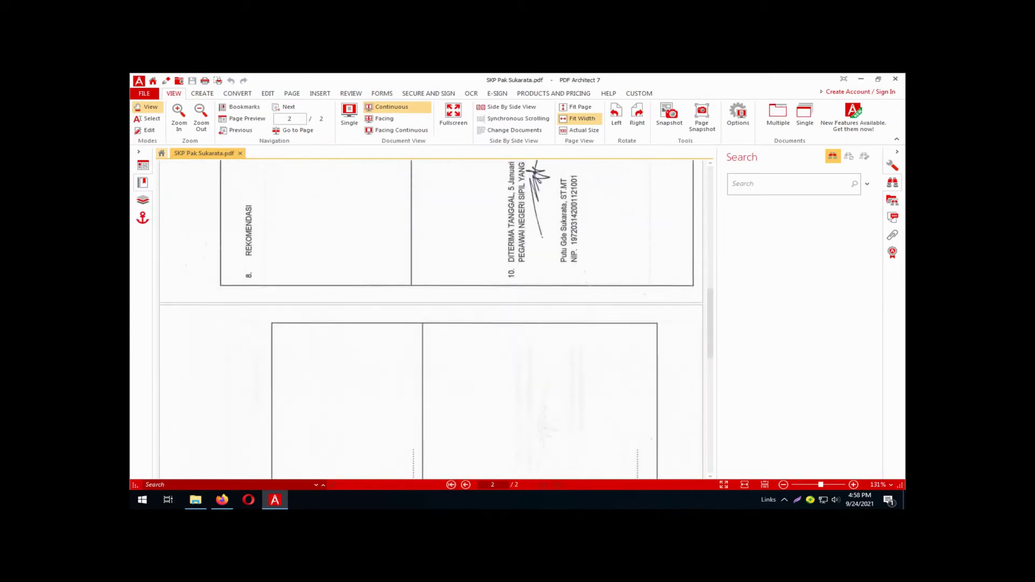
{"action": "scroll", "coordinate": [458, 318], "scroll_direction": "down", "scroll_amount": 10}
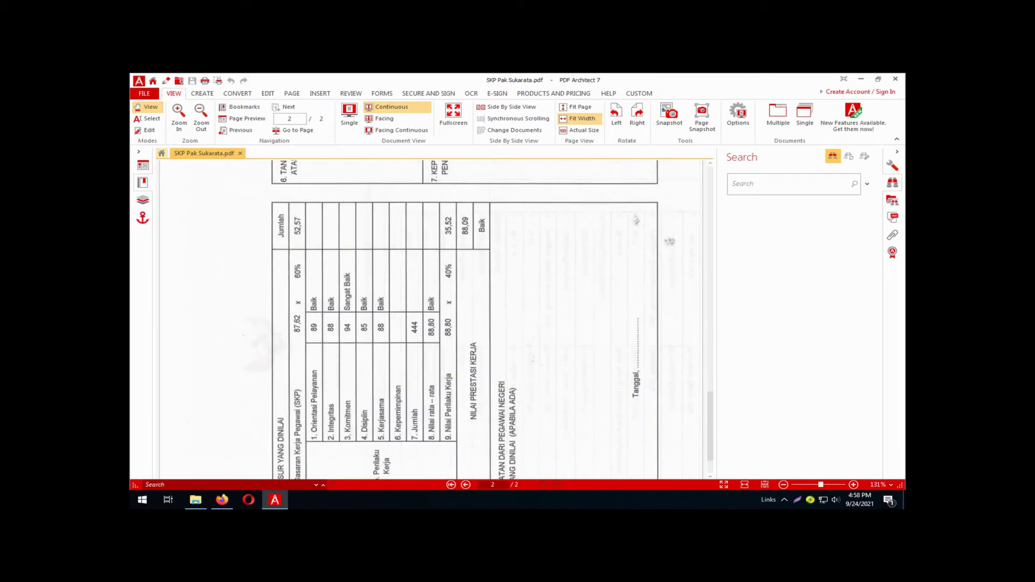
{"action": "scroll", "coordinate": [431, 319], "scroll_direction": "down", "scroll_amount": 1}
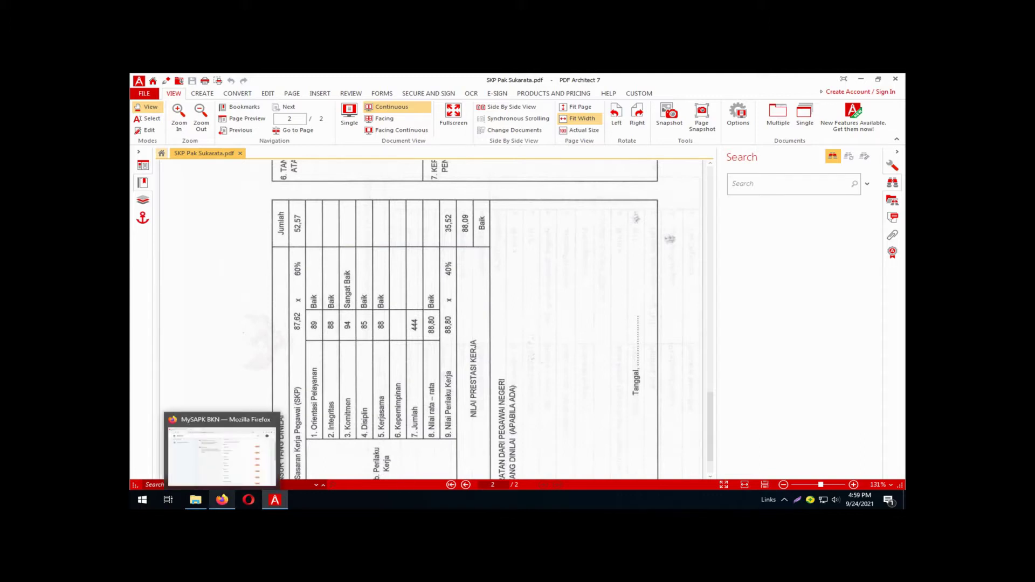
Step: Return to the SKP form in Firefox and enter 88.09 as the Nilai SKP
{"action": "left_click", "coordinate": [222, 499]}
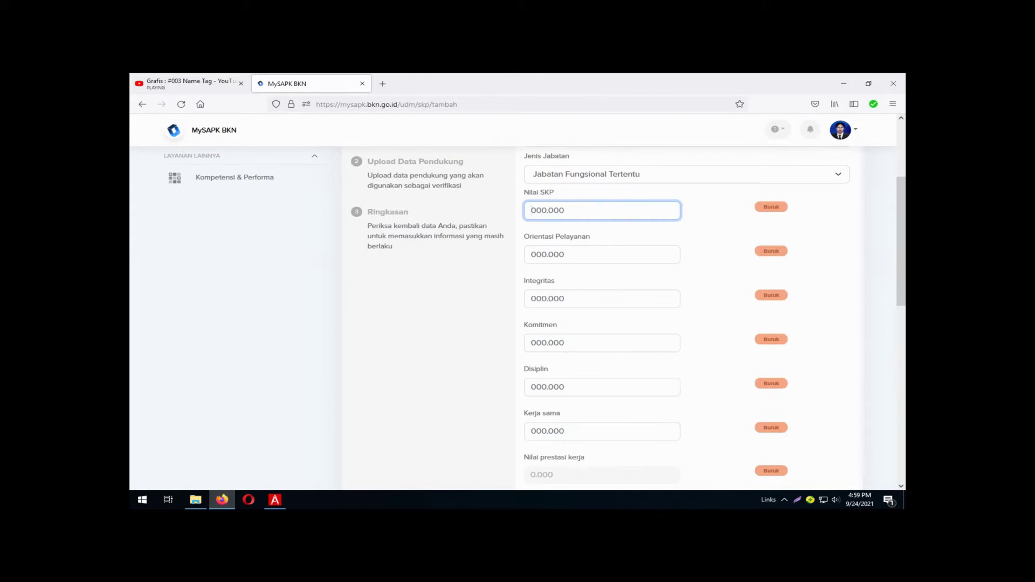
{"action": "type", "text": "88.09"}
{"action": "left_click", "coordinate": [531, 254]}
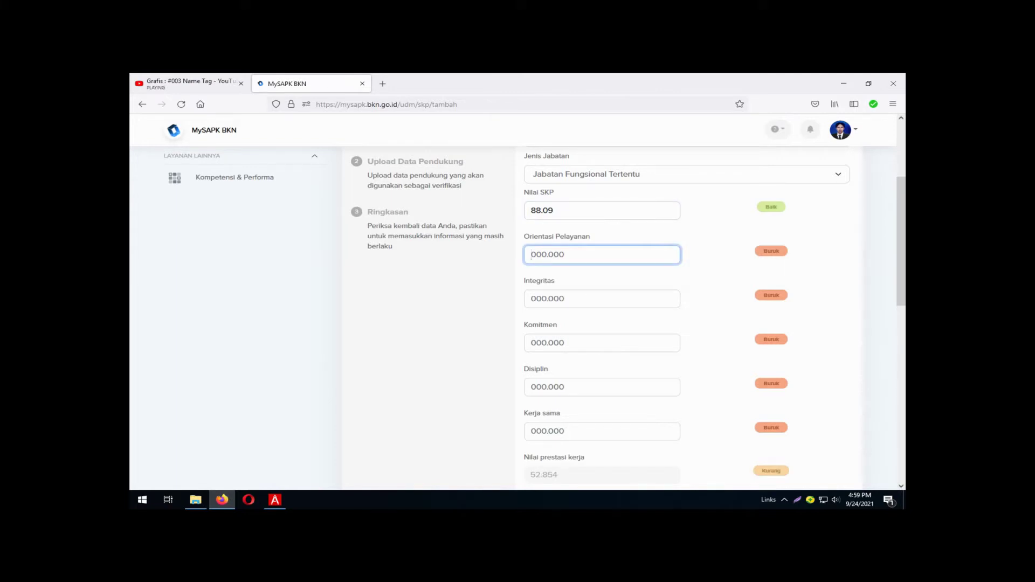
Step: Check the behaviour scores in the SKP PDF, and enter 89 for Orientasi Pelayanan and 88 for Integritas in the form
{"action": "left_click", "coordinate": [275, 499]}
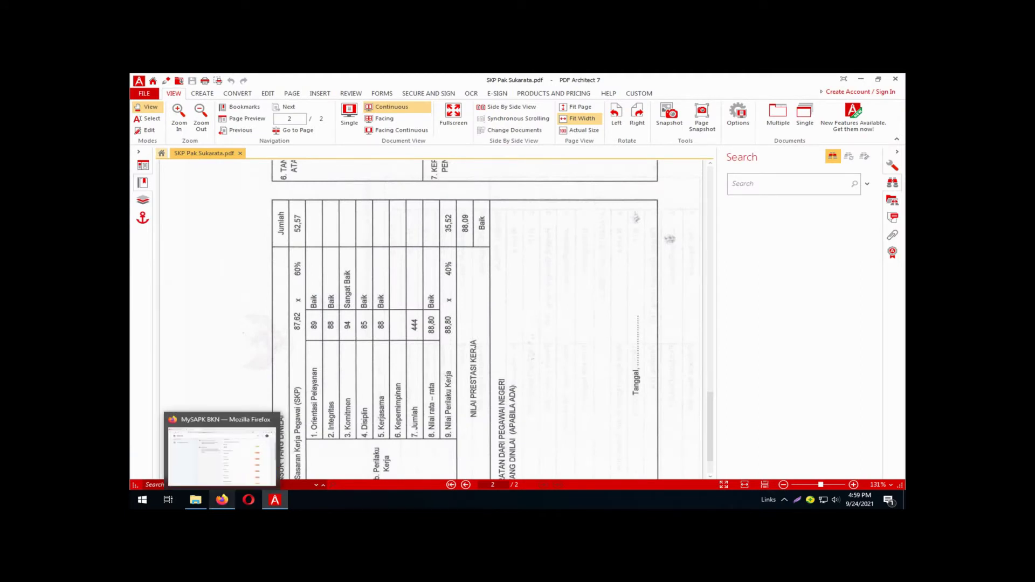
{"action": "left_click", "coordinate": [222, 499]}
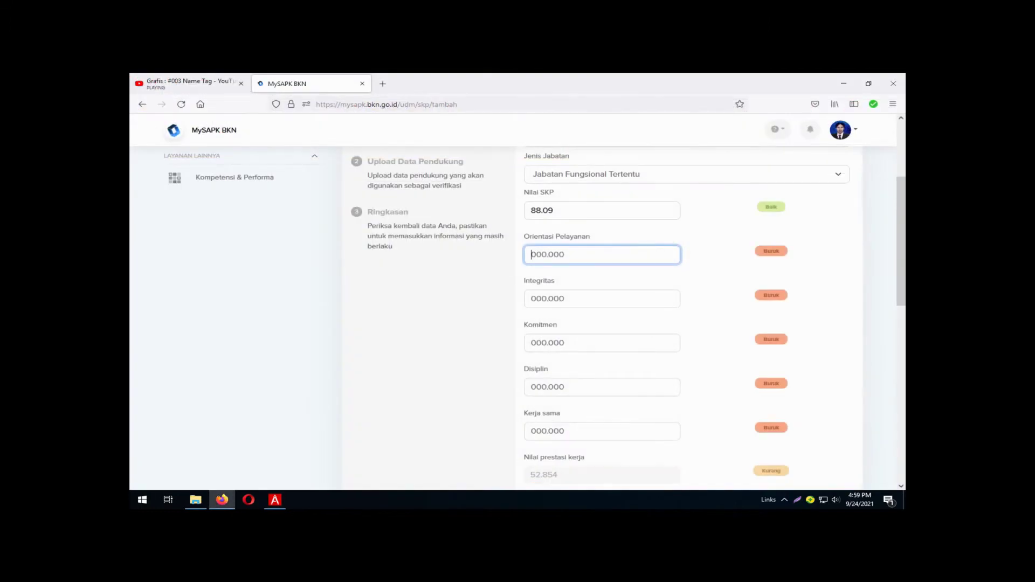
{"action": "type", "text": "89"}
{"action": "key", "text": "Tab"}
{"action": "type", "text": "88"}
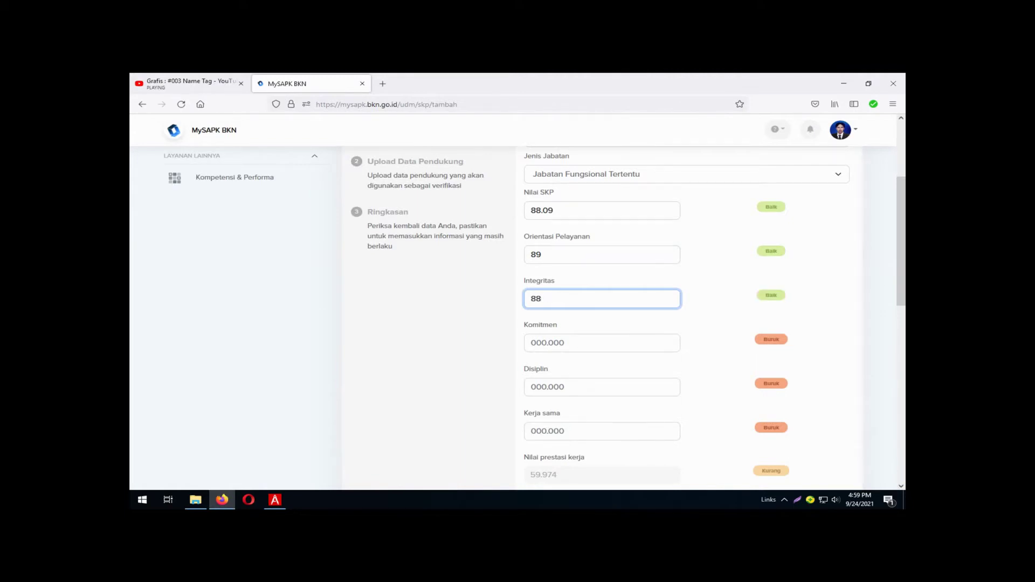
{"action": "key", "text": "Tab"}
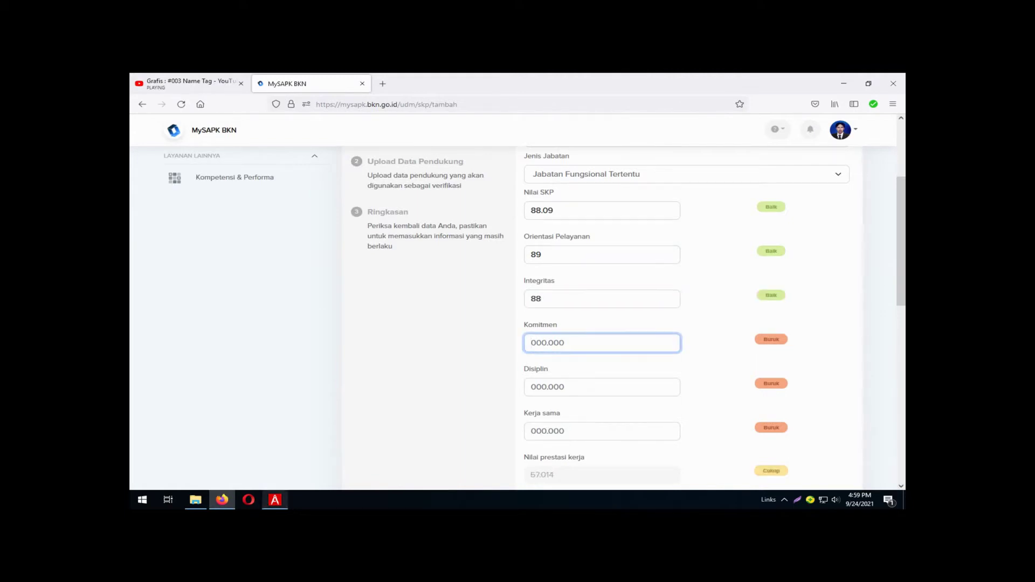
Step: Check the behaviour scores in the SKP PDF, and enter 94 for Komitmen and 85 for Disiplin in the Firefox form
{"action": "left_click", "coordinate": [274, 499]}
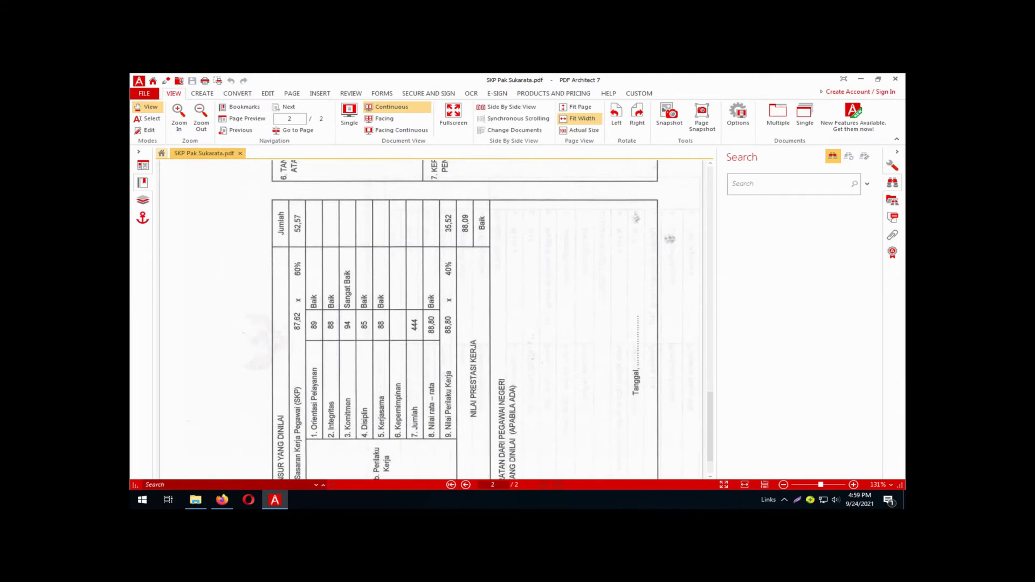
{"action": "left_click", "coordinate": [223, 499]}
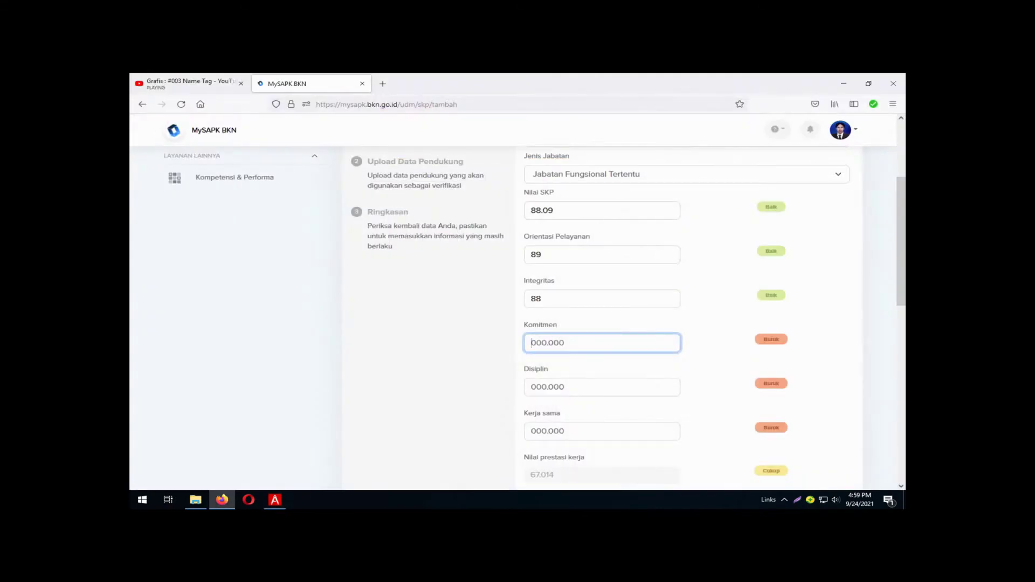
{"action": "type", "text": "94"}
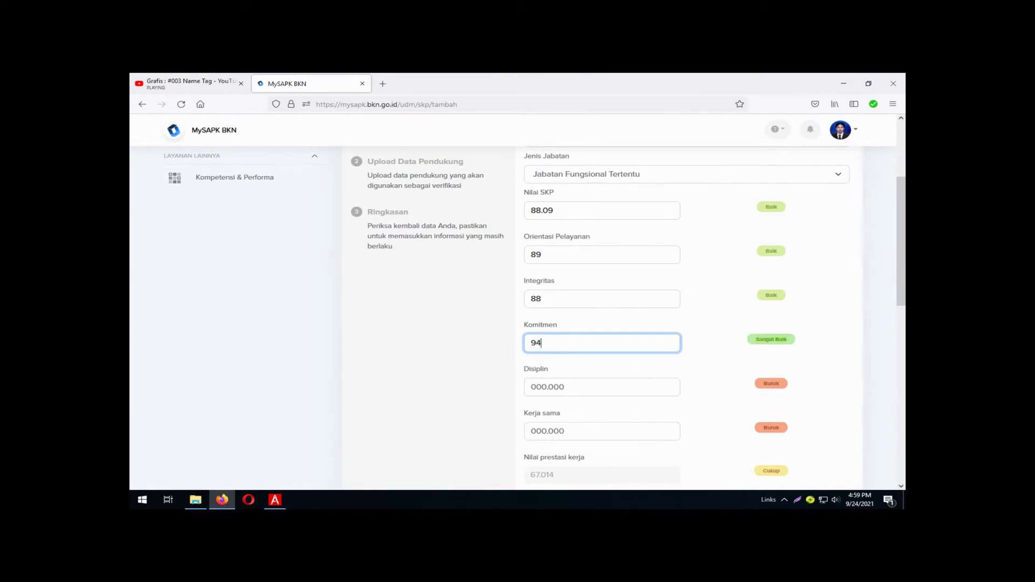
{"action": "left_click", "coordinate": [532, 387]}
{"action": "type", "text": "8"}
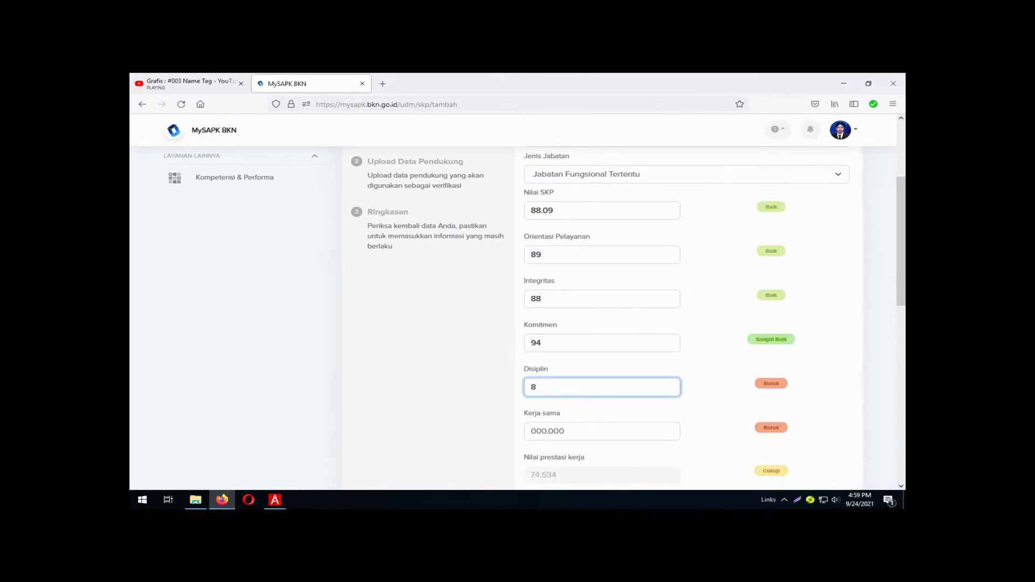
{"action": "type", "text": "5"}
{"action": "scroll", "coordinate": [505, 312], "scroll_direction": "down", "scroll_amount": 1}
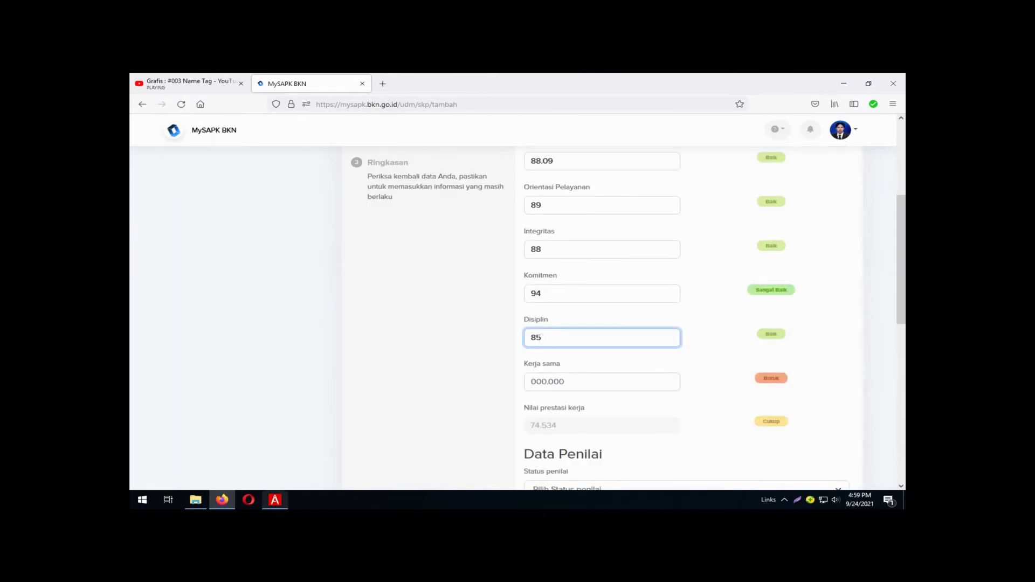
Step: Check the Kerjasama score in the SKP PDF and enter 88 for Kerja sama in the Firefox form
{"action": "left_click", "coordinate": [275, 499]}
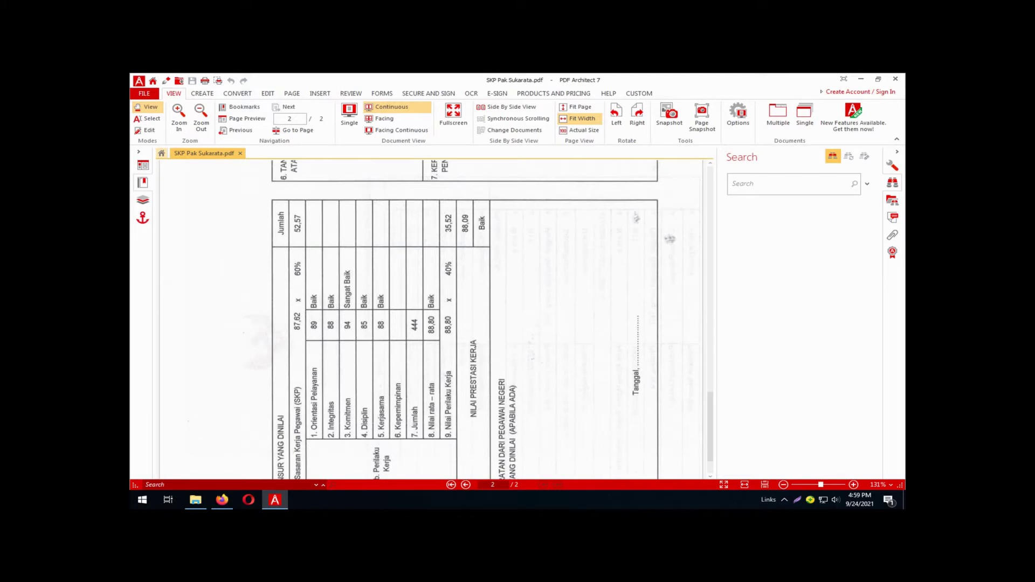
{"action": "left_click", "coordinate": [222, 500]}
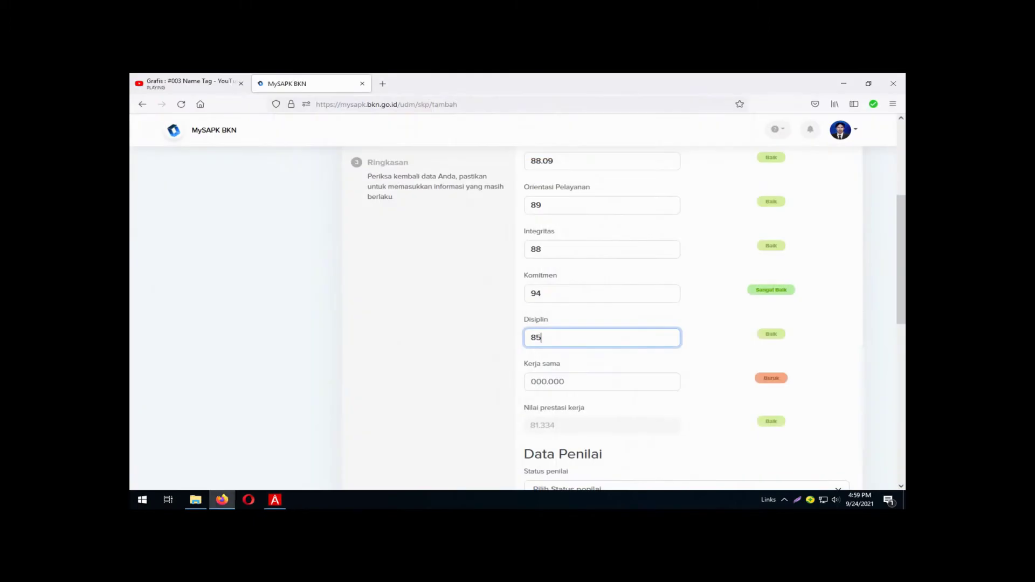
{"action": "left_click", "coordinate": [531, 381]}
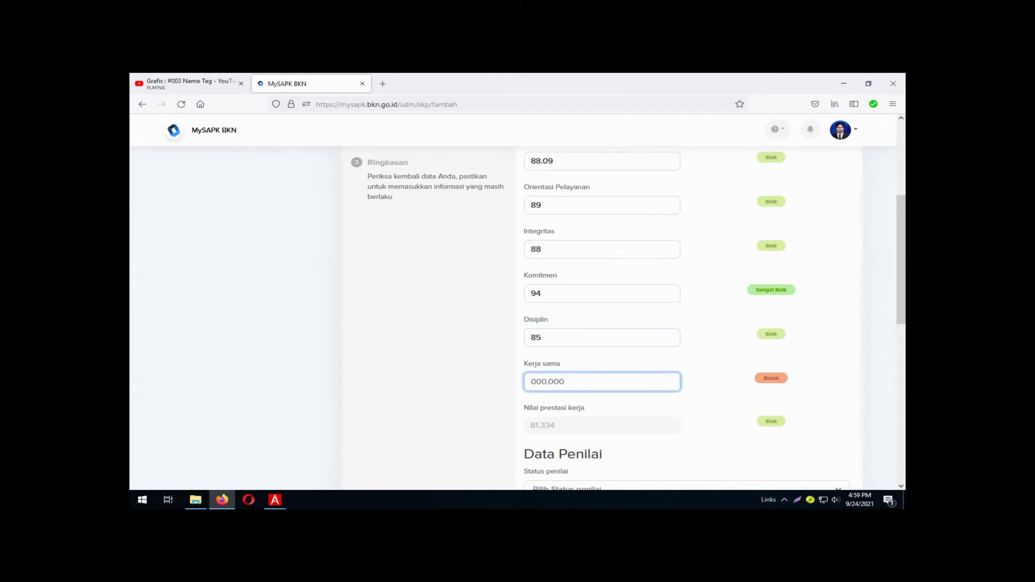
{"action": "type", "text": "88"}
{"action": "left_click", "coordinate": [542, 337]}
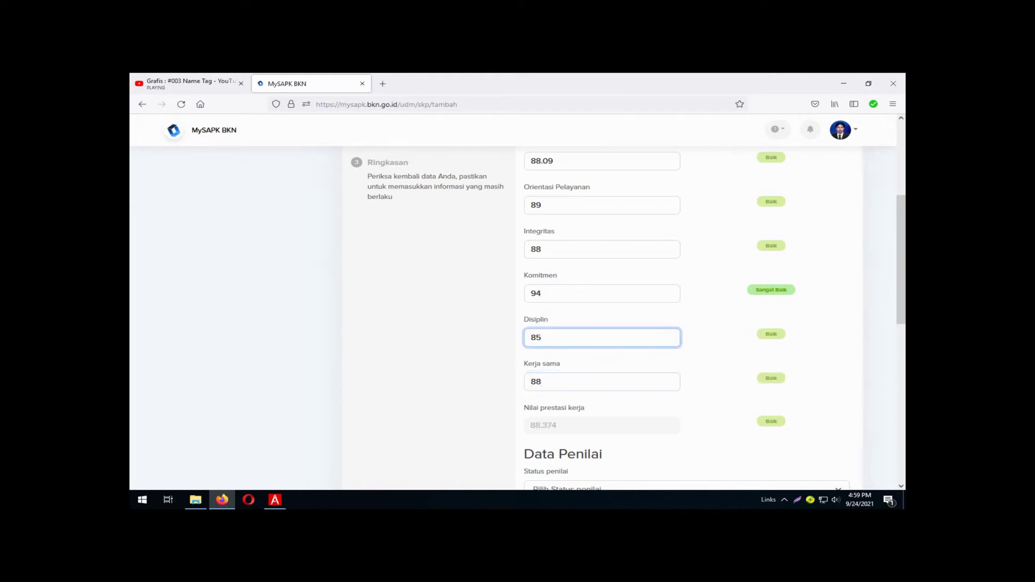
{"action": "left_click", "coordinate": [540, 382]}
Step: Review the entered scores and the Data Penilai and Data Atasan Penilai sections, and try to continue to the next stage
{"action": "scroll", "coordinate": [601, 318], "scroll_direction": "up", "scroll_amount": 5}
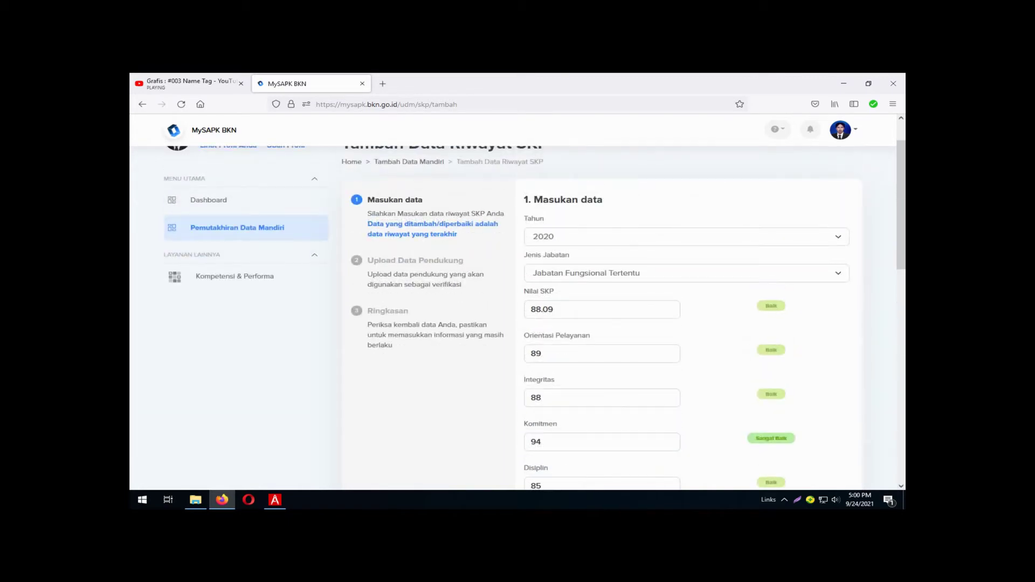
{"action": "scroll", "coordinate": [601, 318], "scroll_direction": "down", "scroll_amount": 5}
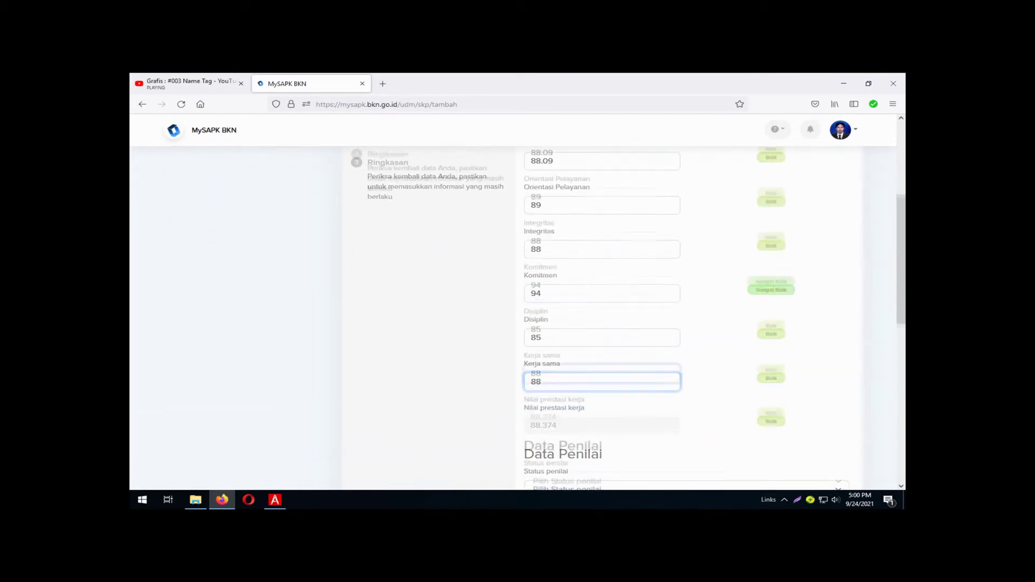
{"action": "scroll", "coordinate": [602, 318], "scroll_direction": "down", "scroll_amount": 4}
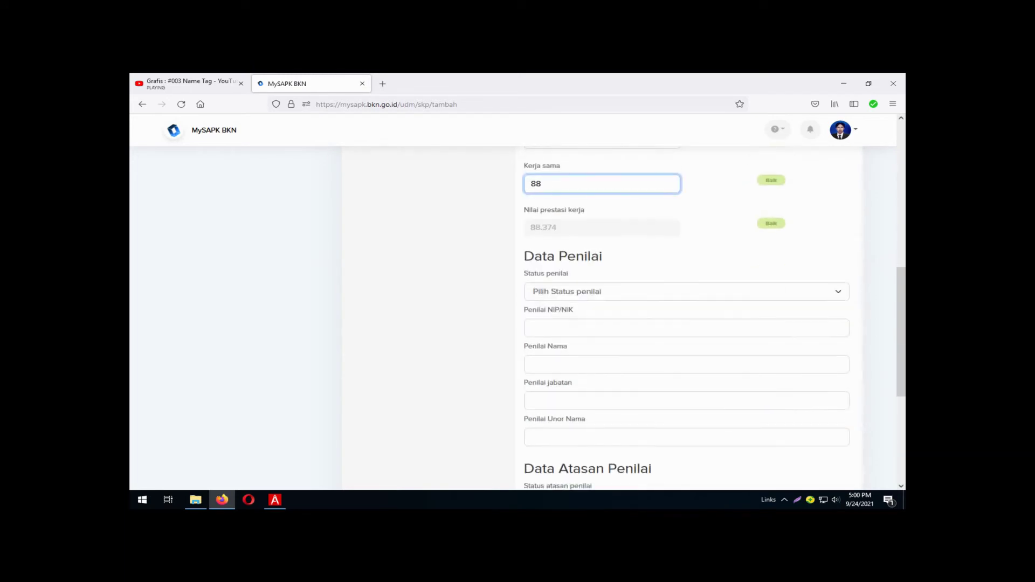
{"action": "scroll", "coordinate": [602, 318], "scroll_direction": "down", "scroll_amount": 1}
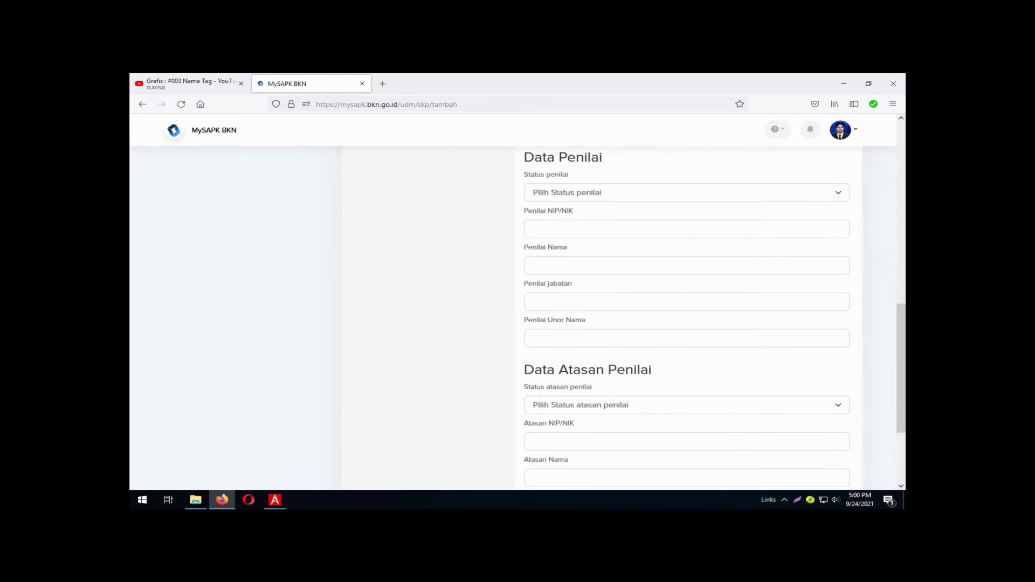
{"action": "scroll", "coordinate": [602, 318], "scroll_direction": "down", "scroll_amount": 2}
{"action": "scroll", "coordinate": [602, 318], "scroll_direction": "up", "scroll_amount": 3}
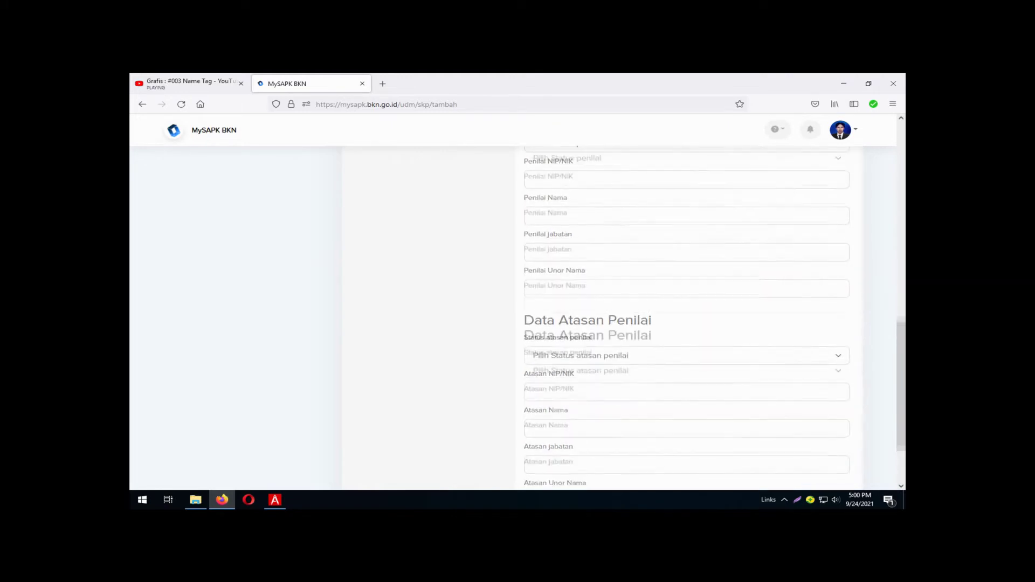
{"action": "scroll", "coordinate": [602, 318], "scroll_direction": "down", "scroll_amount": 2}
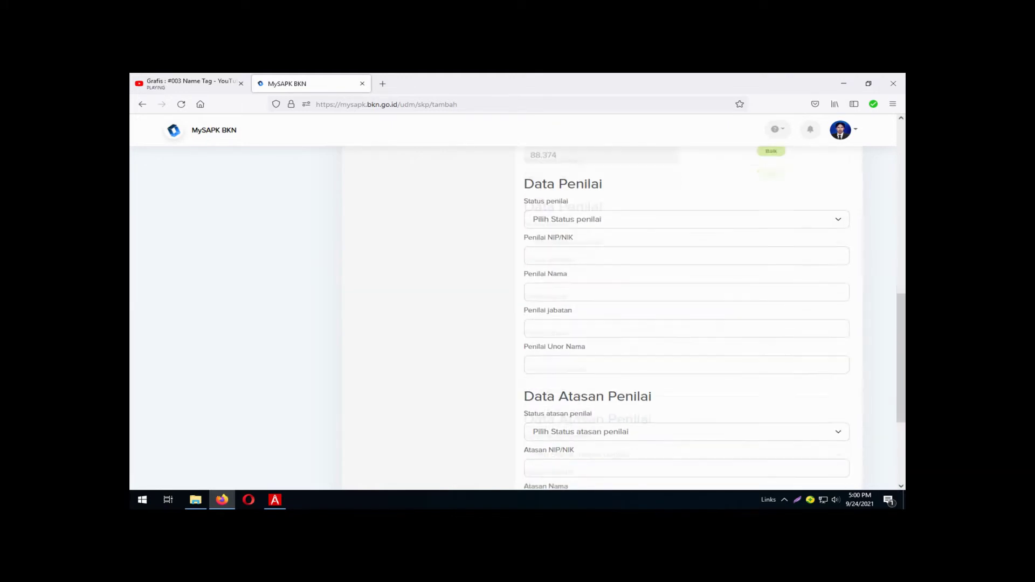
{"action": "scroll", "coordinate": [601, 318], "scroll_direction": "down", "scroll_amount": 2}
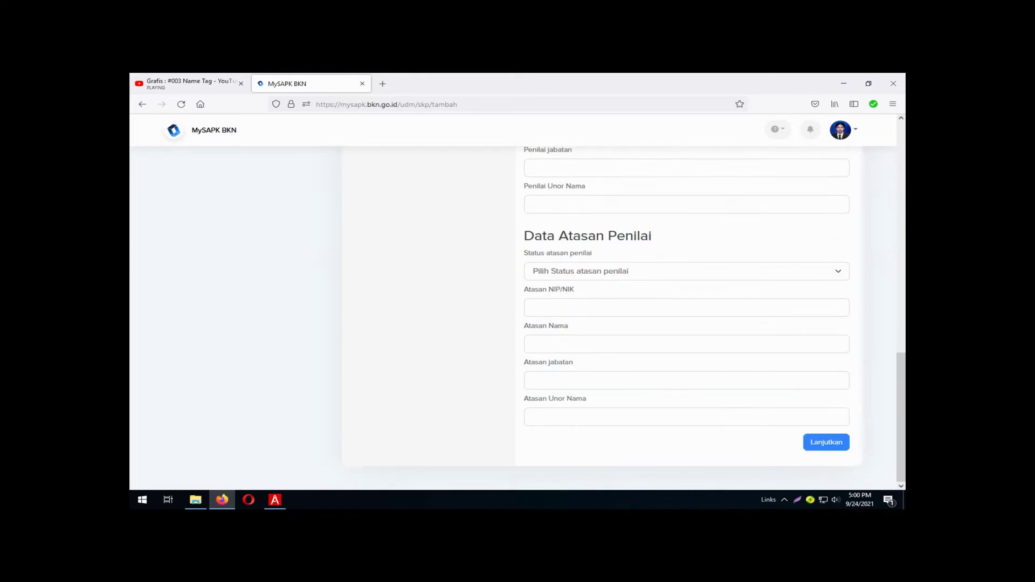
{"action": "left_click", "coordinate": [826, 442]}
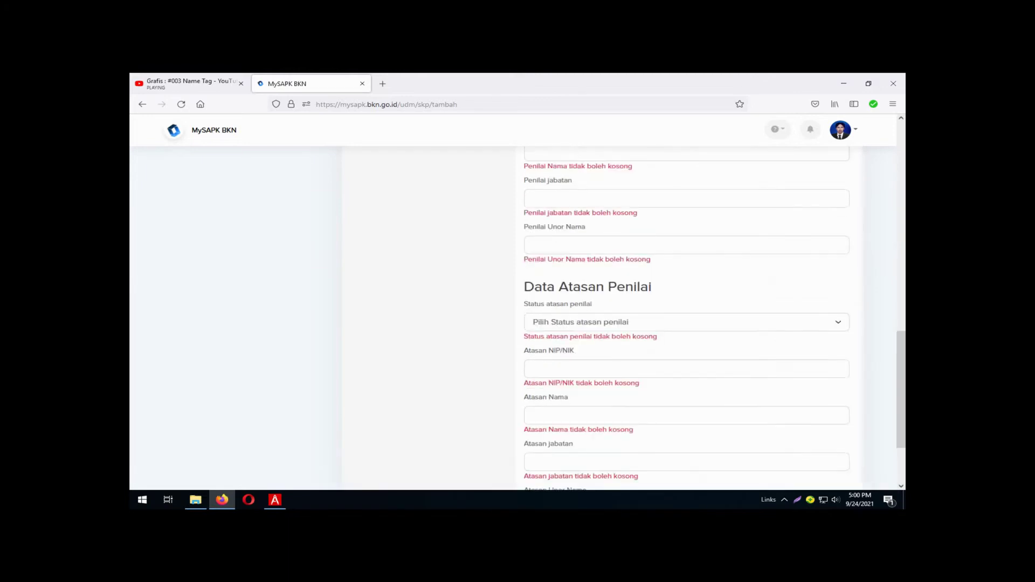
Step: Set the Status penilai in the Data Penilai section to PNS
{"action": "scroll", "coordinate": [602, 318], "scroll_direction": "up", "scroll_amount": 5}
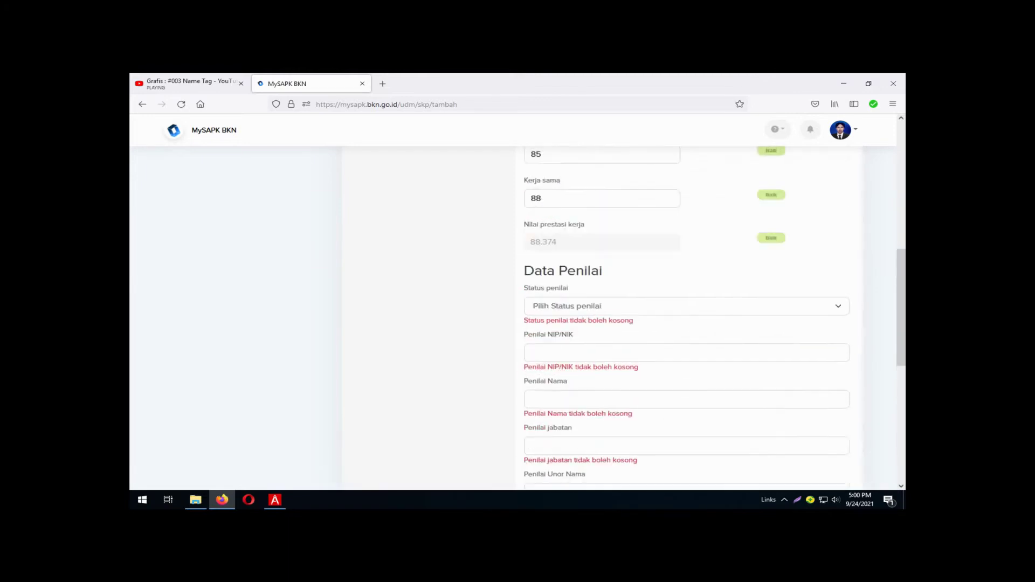
{"action": "left_click", "coordinate": [686, 305]}
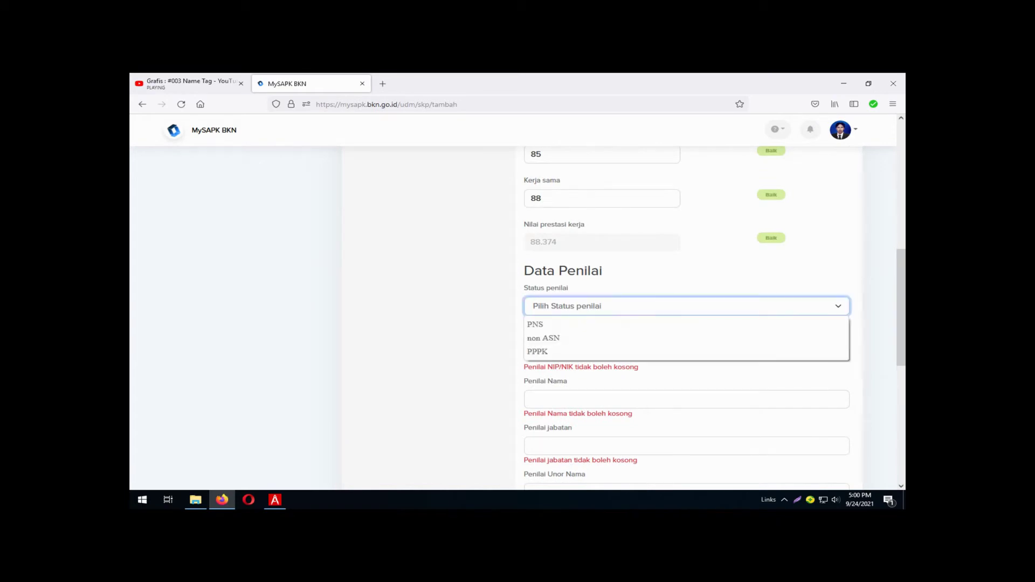
{"action": "left_click", "coordinate": [686, 324]}
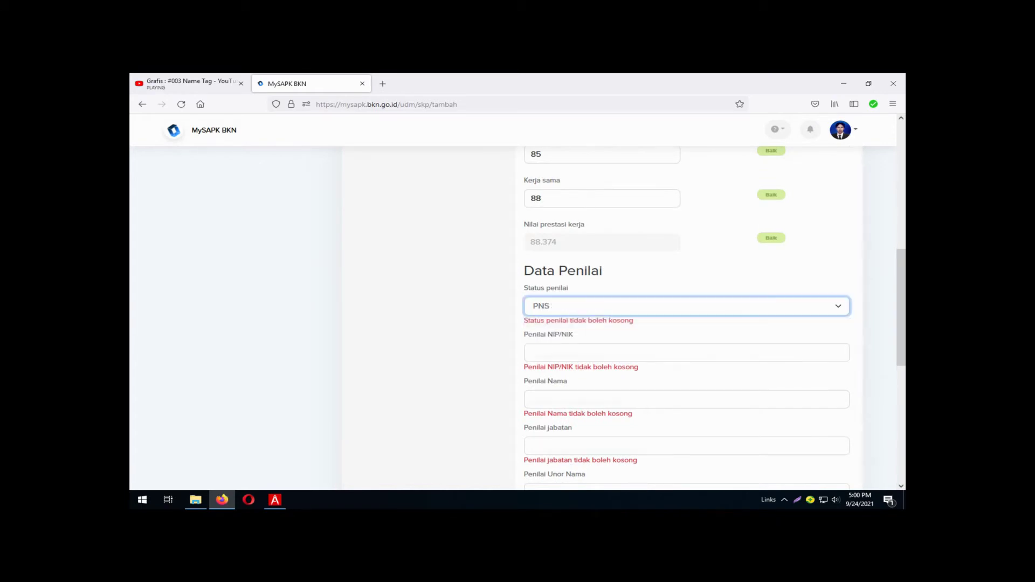
{"action": "left_click", "coordinate": [539, 342]}
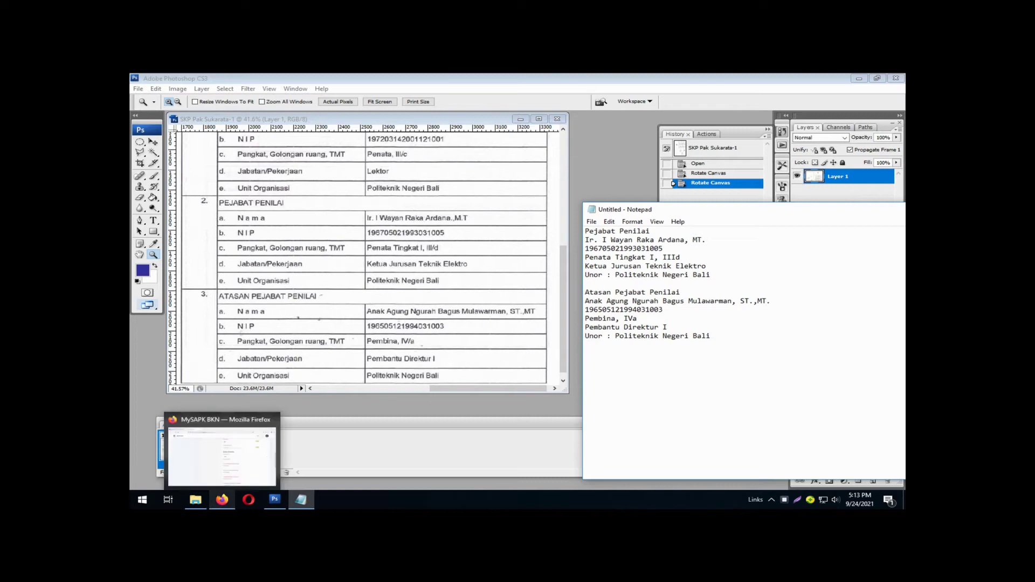
Step: Switch to the SKP form in Firefox and place the Notepad window with the assessor notes beside the Data Penilai fields
{"action": "left_click", "coordinate": [222, 500]}
{"action": "left_click", "coordinate": [301, 499]}
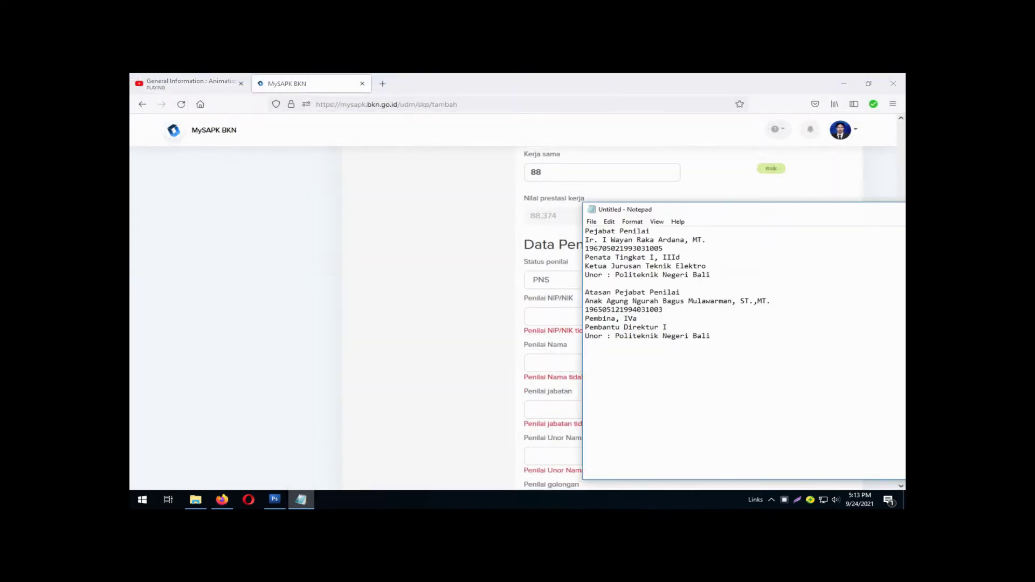
{"action": "left_click_drag", "start_coordinate": [625, 209], "coordinate": [742, 264]}
{"action": "scroll", "coordinate": [593, 323], "scroll_direction": "up", "scroll_amount": 2}
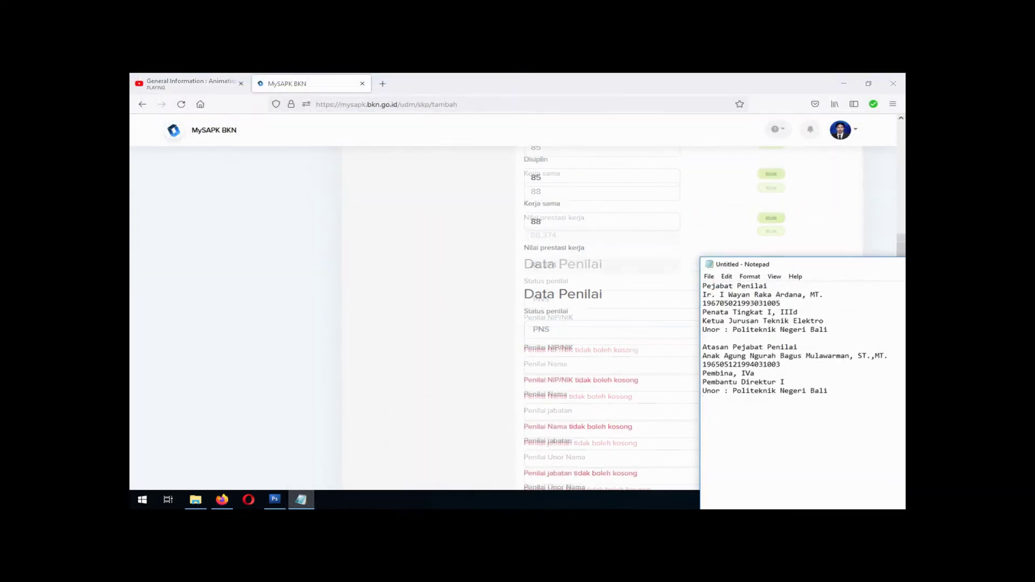
{"action": "scroll", "coordinate": [593, 323], "scroll_direction": "down", "scroll_amount": 3}
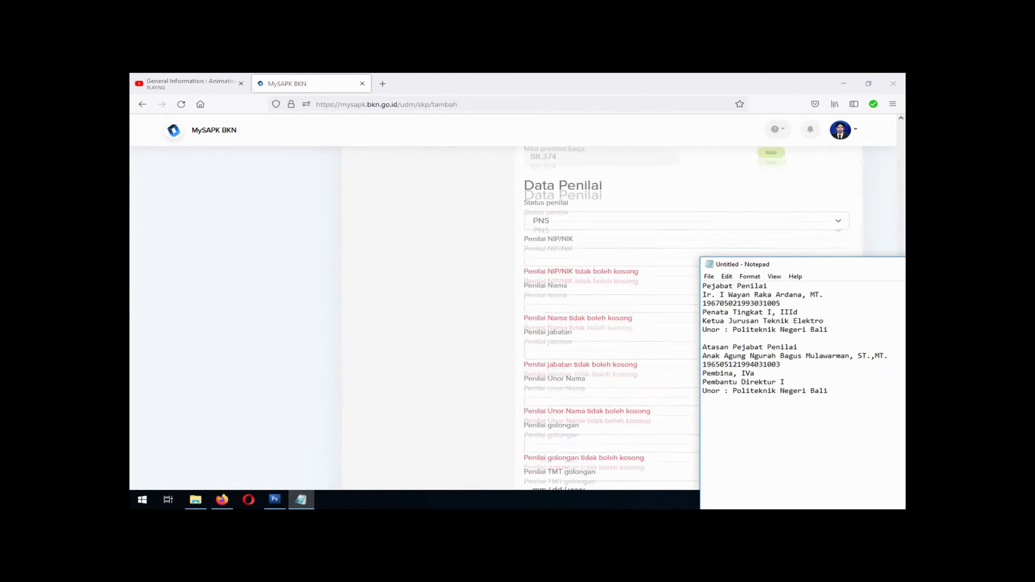
{"action": "scroll", "coordinate": [593, 323], "scroll_direction": "up", "scroll_amount": 1}
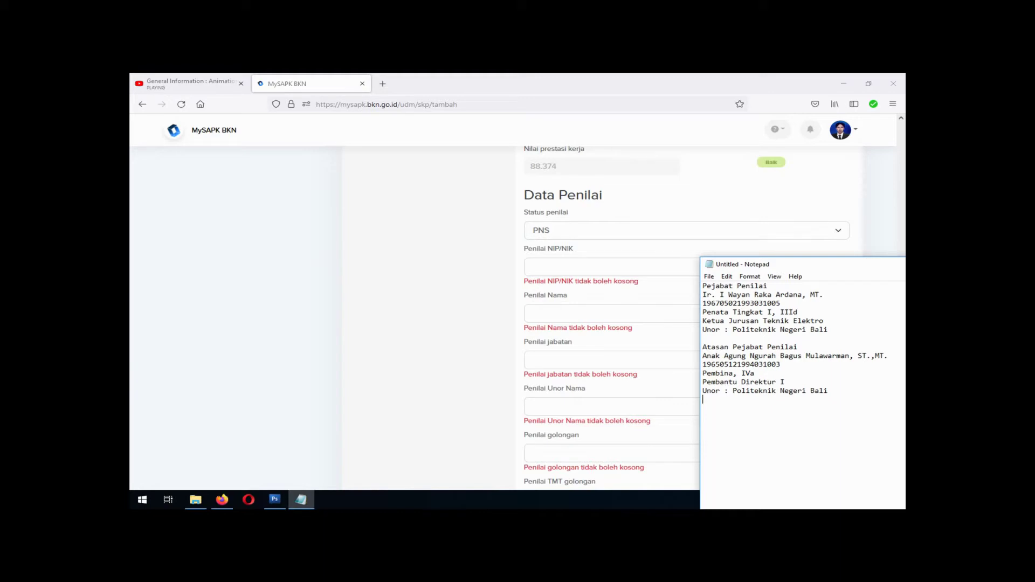
Step: Copy the Pejabat Penilai's NIP from the Notepad notes into the Penilai NIP/NIK field
{"action": "left_click_drag", "start_coordinate": [780, 303], "coordinate": [702, 303]}
{"action": "key", "text": "ctrl+c"}
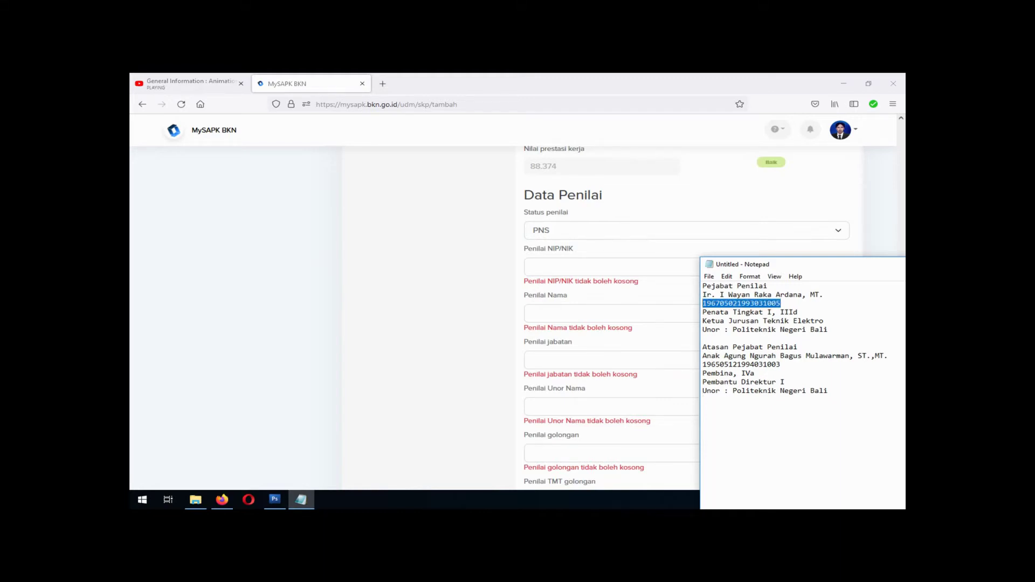
{"action": "left_click", "coordinate": [532, 266]}
{"action": "key", "text": "ctrl+v"}
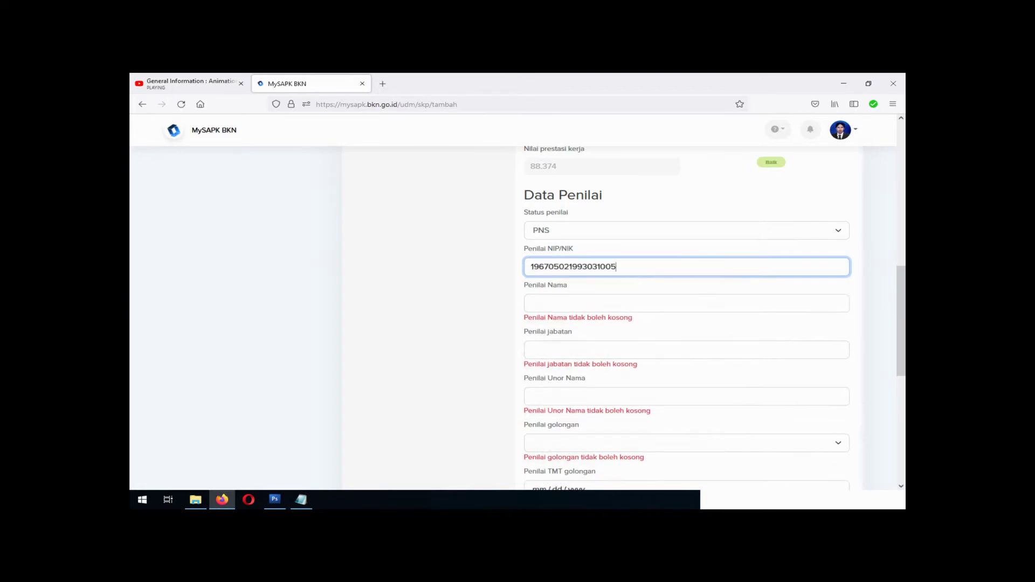
Step: Bring the Notepad notes back in front of Firefox and reposition the window so the Penilai fields stay accessible
{"action": "left_click", "coordinate": [301, 500]}
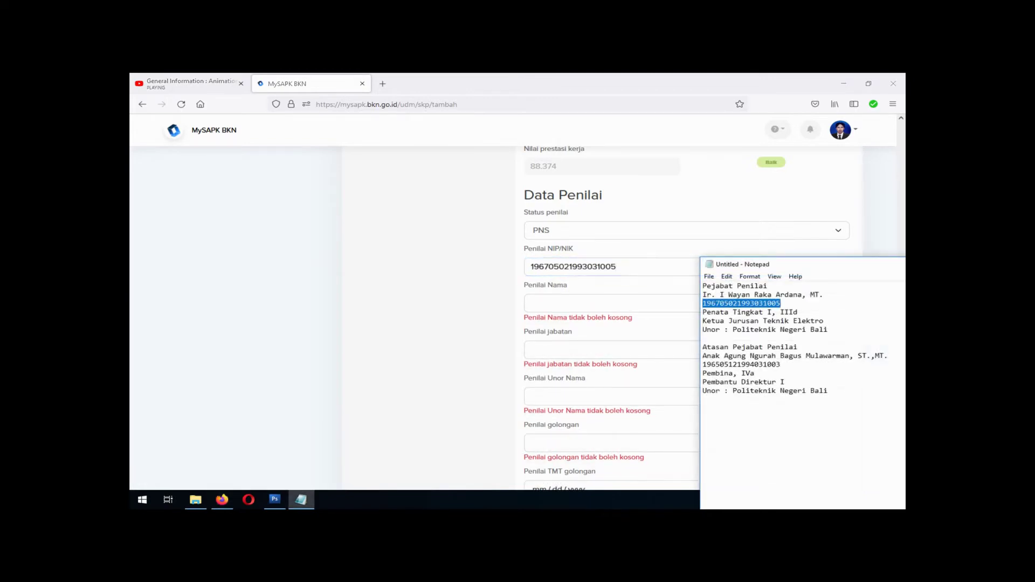
{"action": "right_click", "coordinate": [778, 264]}
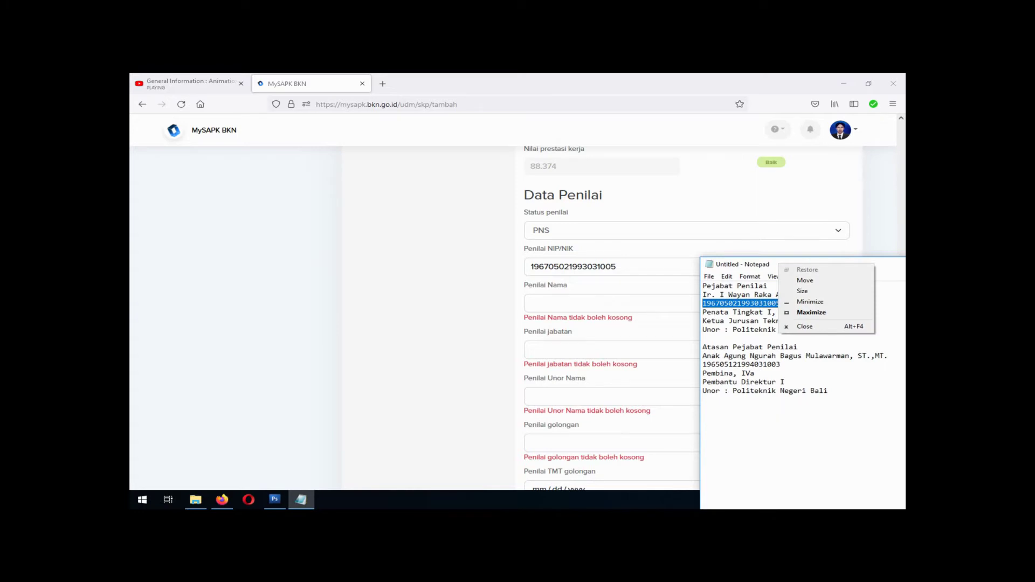
{"action": "left_click", "coordinate": [778, 264]}
{"action": "left_click_drag", "start_coordinate": [778, 264], "coordinate": [401, 269]}
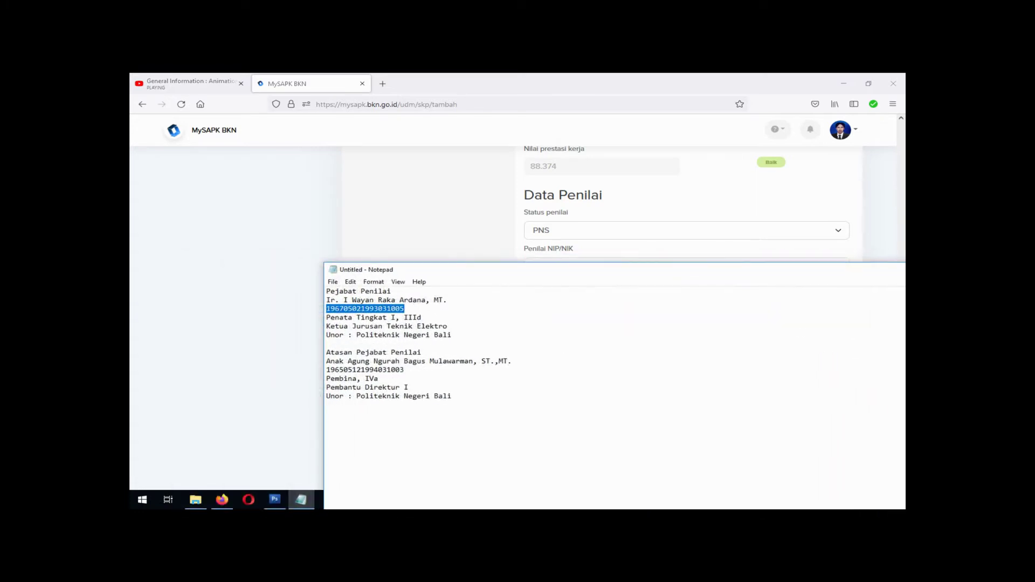
{"action": "right_click", "coordinate": [493, 266]}
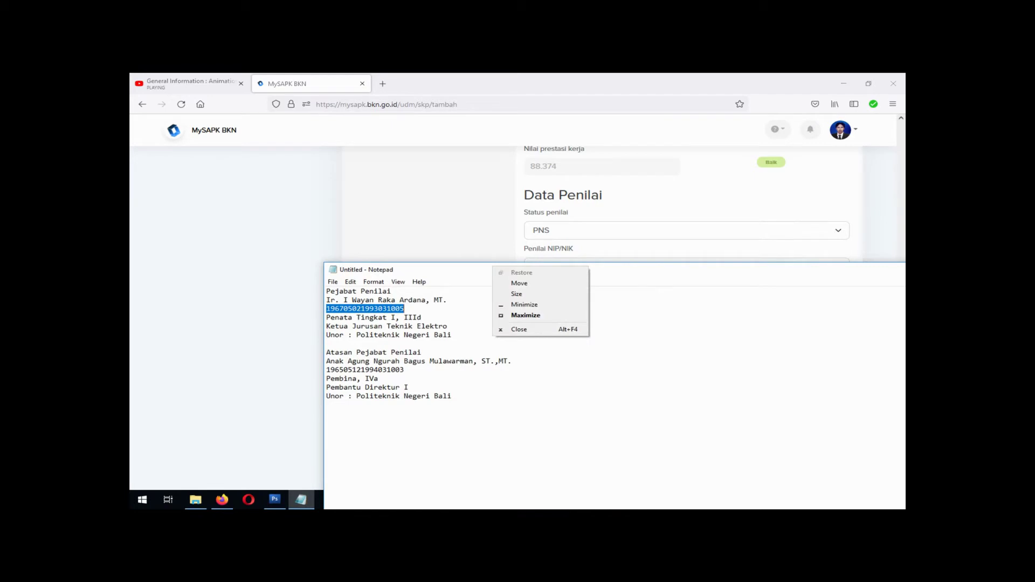
{"action": "key", "text": "m"}
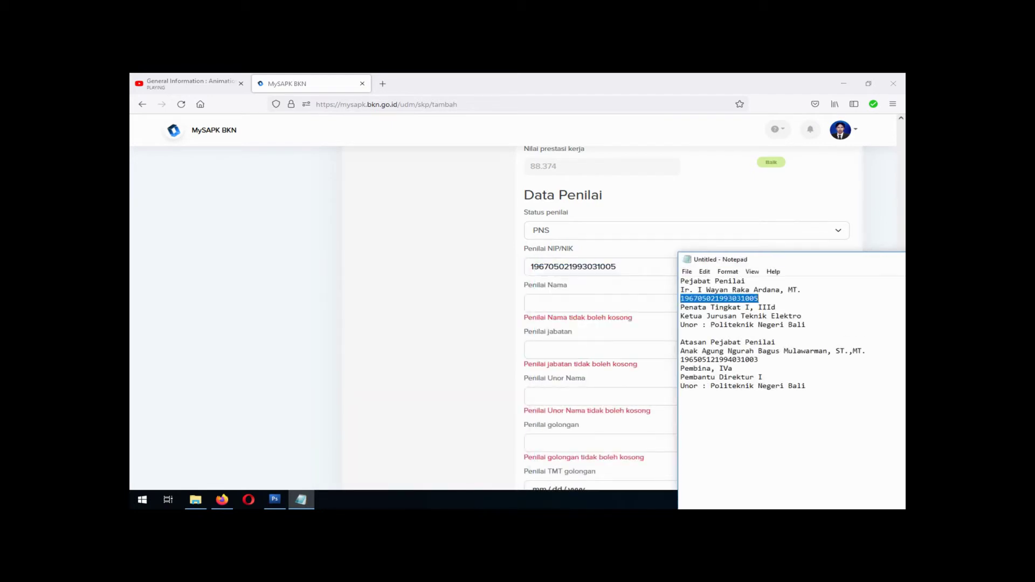
Step: Copy the Pejabat Penilai's full name from Notepad into the Penilai Nama field, and return to the Notepad notes
{"action": "left_click_drag", "start_coordinate": [802, 289], "coordinate": [680, 290]}
{"action": "key", "text": "ctrl+c"}
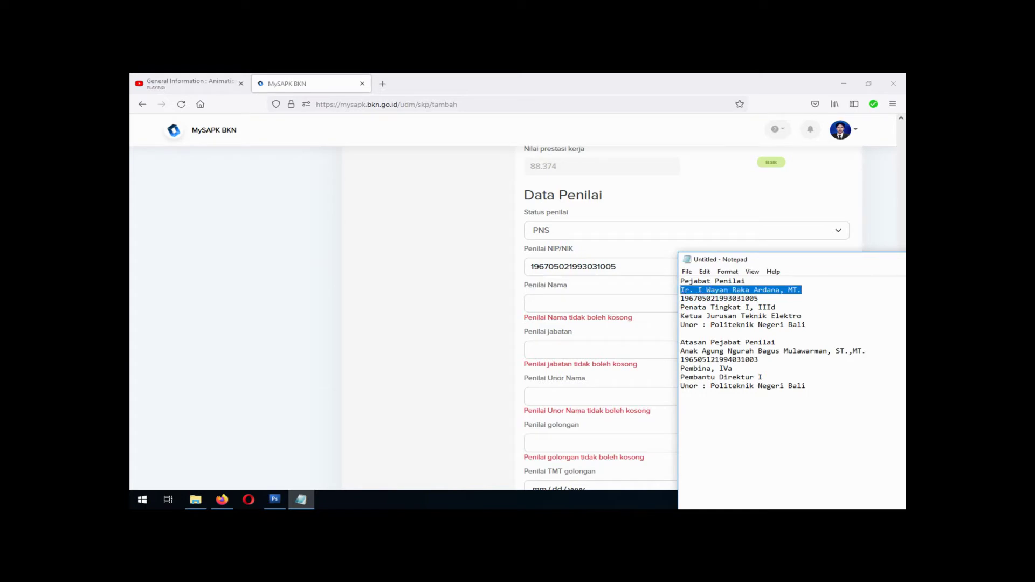
{"action": "left_click", "coordinate": [600, 303]}
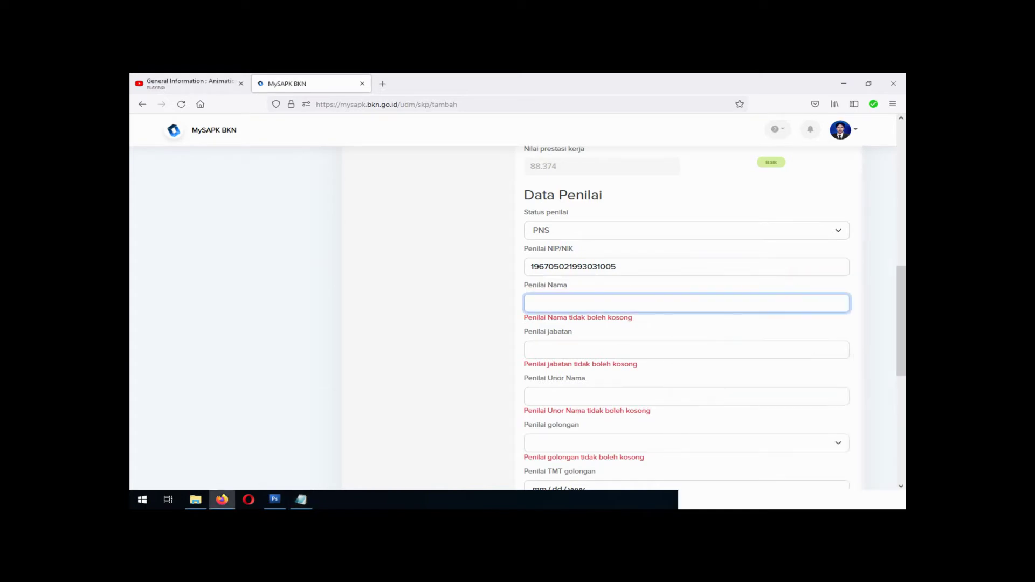
{"action": "key", "text": "ctrl+v"}
{"action": "key", "text": "Tab"}
{"action": "left_click", "coordinate": [301, 500]}
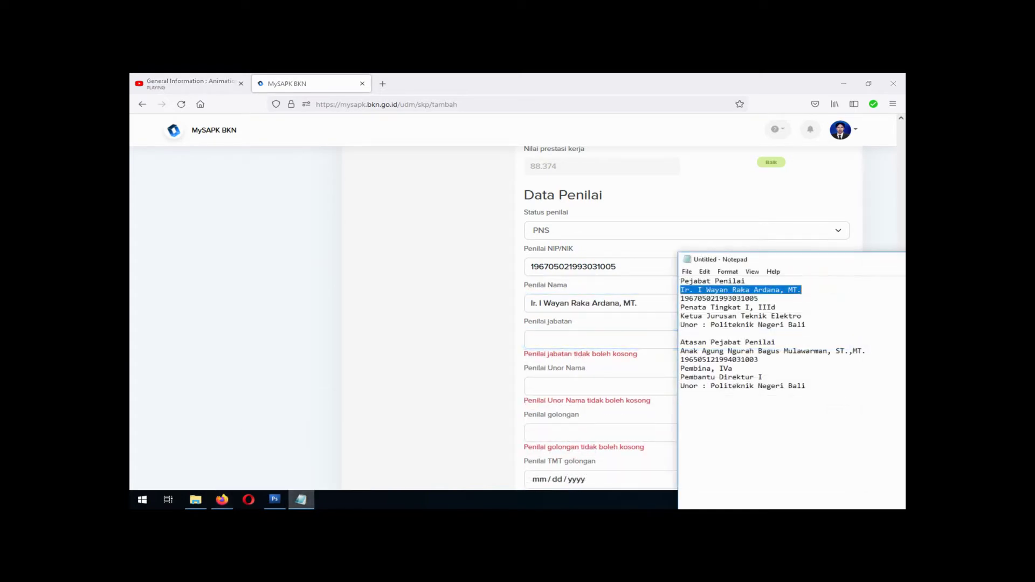
Step: Copy the Pejabat Penilai's position, Ketua Jurusan Teknik Elektro, from the Notepad notes into the Penilai jabatan field in Firefox
{"action": "left_click_drag", "start_coordinate": [802, 316], "coordinate": [680, 316]}
{"action": "key", "text": "ctrl+c"}
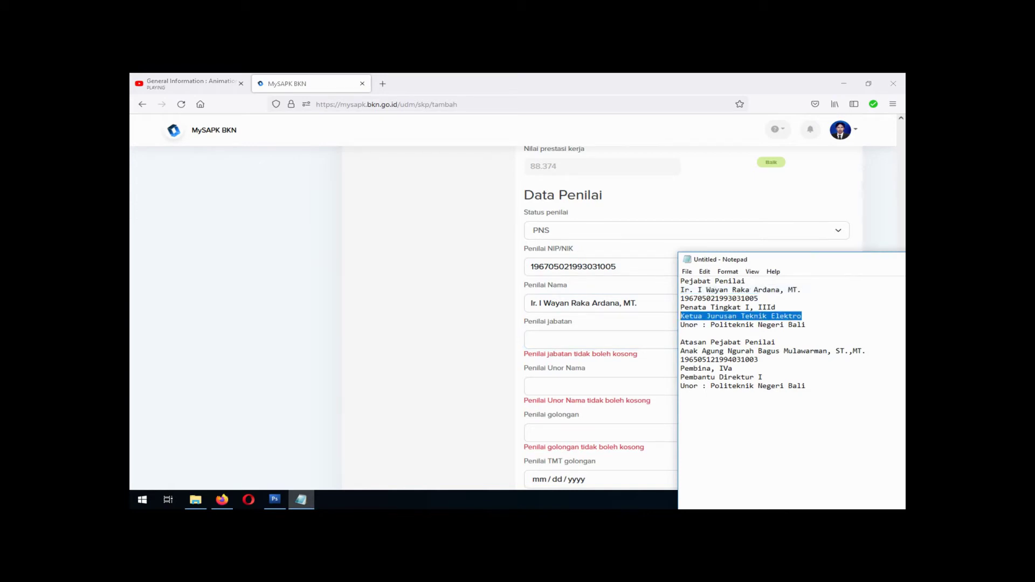
{"action": "key", "text": "alt+Tab"}
{"action": "key", "text": "ctrl+v"}
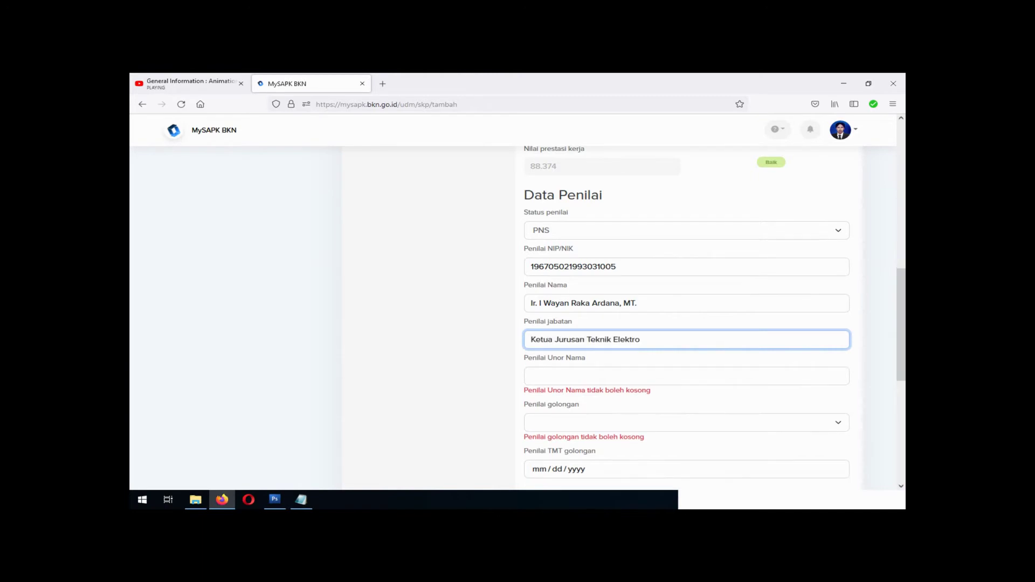
{"action": "key", "text": "Tab"}
{"action": "left_click", "coordinate": [640, 339]}
Step: Copy the Pejabat Penilai's unit, Politeknik Negeri Bali, from the Notepad notes into the Penilai Unor Nama field
{"action": "left_click", "coordinate": [531, 375]}
{"action": "left_click", "coordinate": [301, 499]}
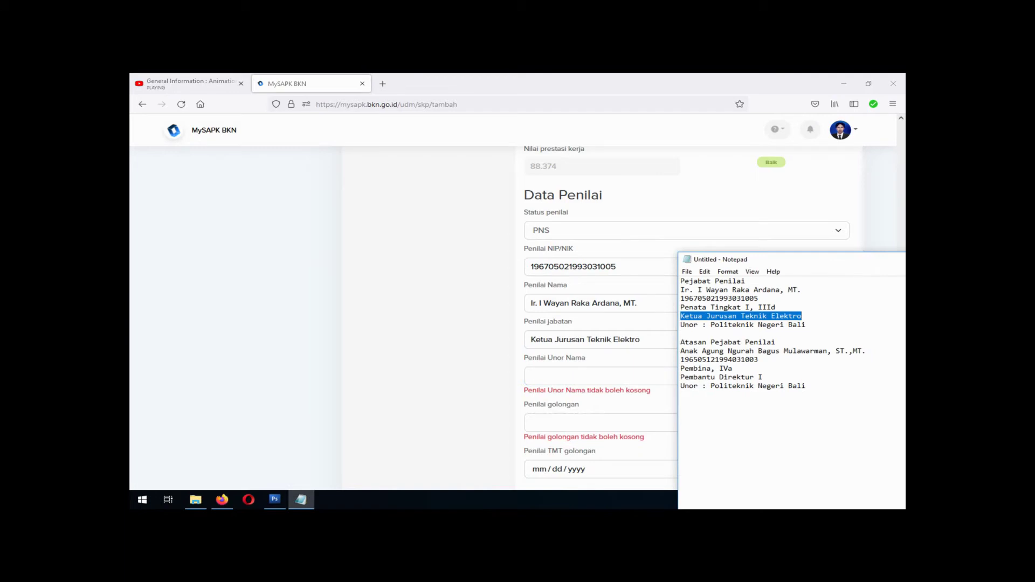
{"action": "left_click_drag", "start_coordinate": [806, 325], "coordinate": [710, 325]}
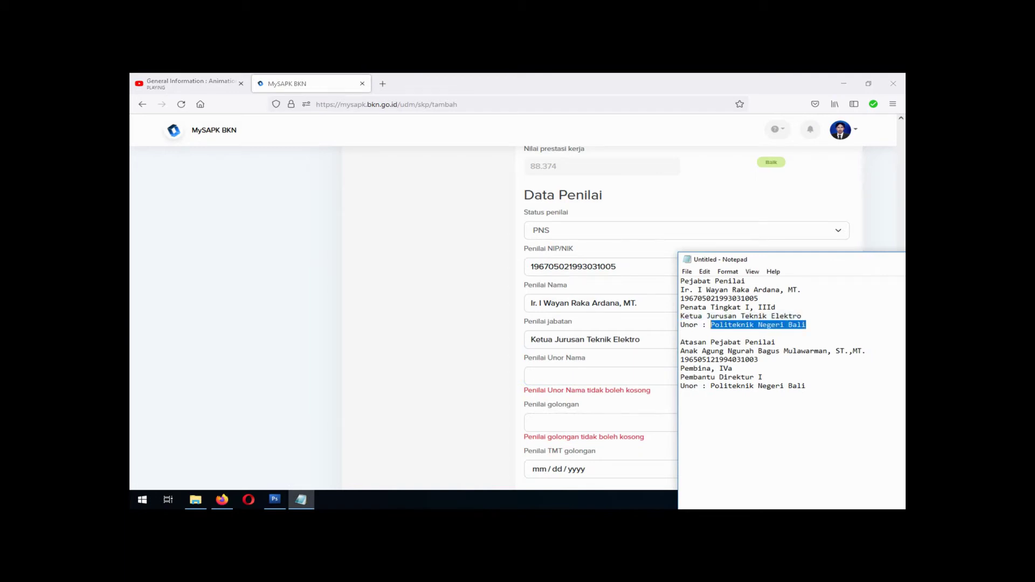
{"action": "key", "text": "ctrl+c"}
{"action": "key", "text": "alt+Tab"}
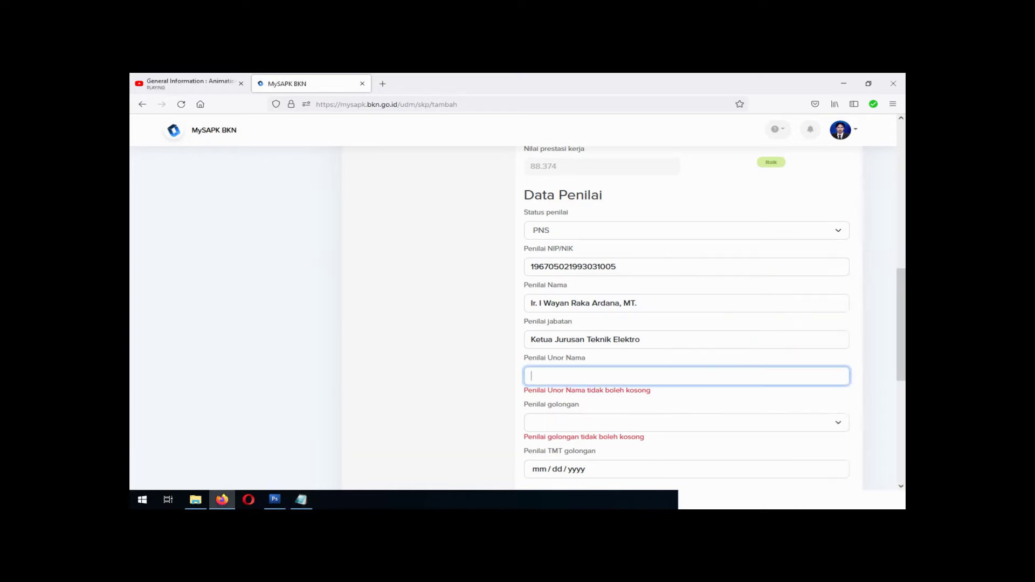
{"action": "key", "text": "ctrl+v"}
Step: Check the Pejabat Penilai's rank in the Notepad notes and set Penilai golongan to III/d
{"action": "left_click", "coordinate": [686, 412]}
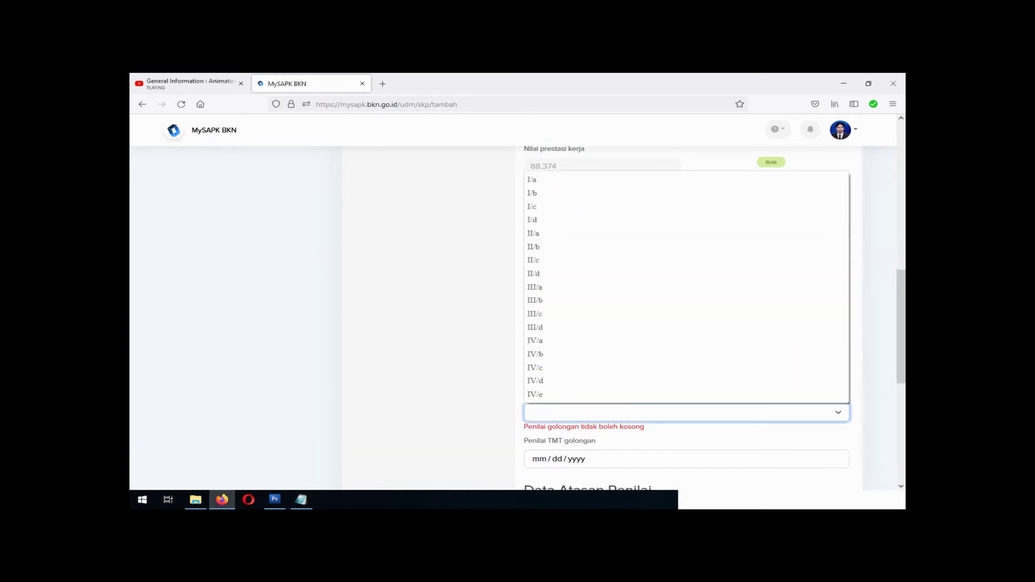
{"action": "key", "text": "Escape"}
{"action": "left_click", "coordinate": [301, 499]}
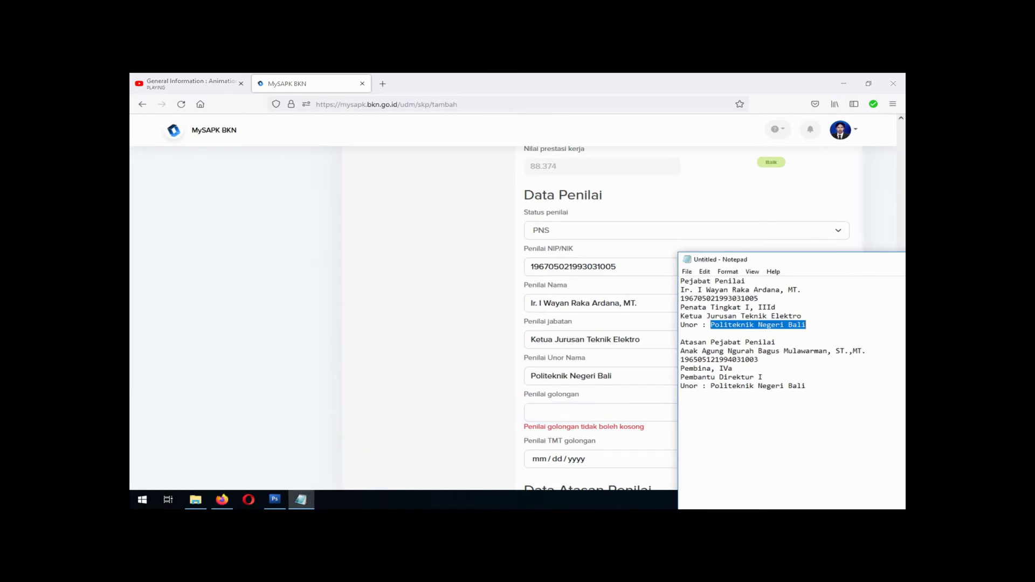
{"action": "left_click", "coordinate": [599, 412]}
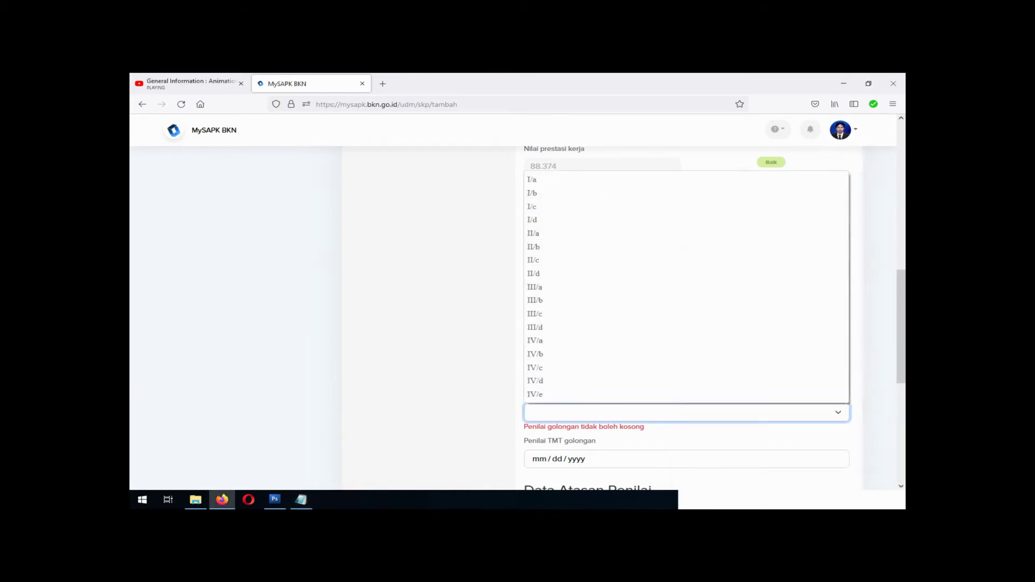
{"action": "left_click", "coordinate": [600, 326]}
Step: Consult the Pejabat Penilai's details in Notepad and set the Penilai TMT golongan date to 03/21/1993
{"action": "scroll", "coordinate": [686, 318], "scroll_direction": "down", "scroll_amount": 3}
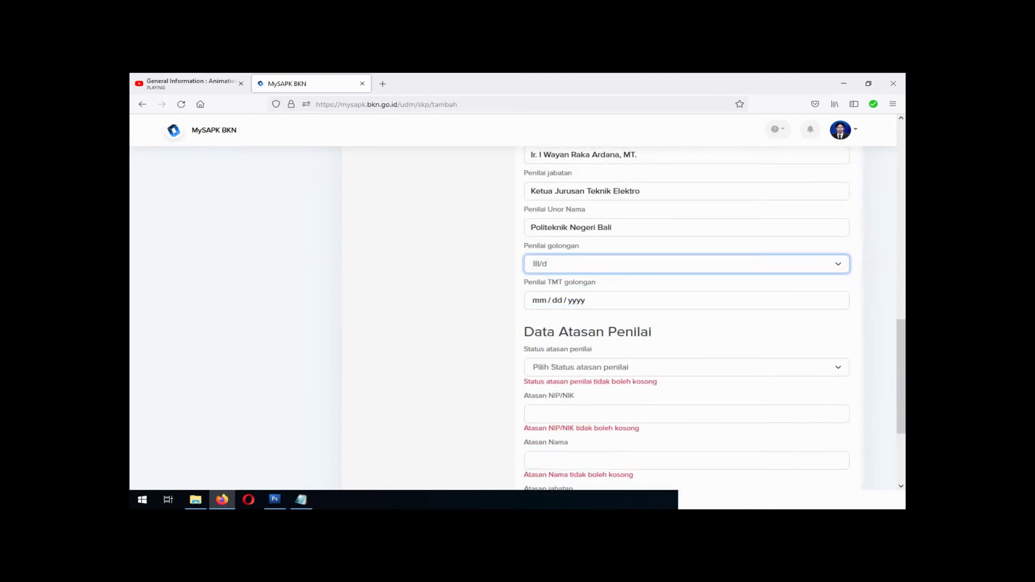
{"action": "left_click", "coordinate": [301, 500]}
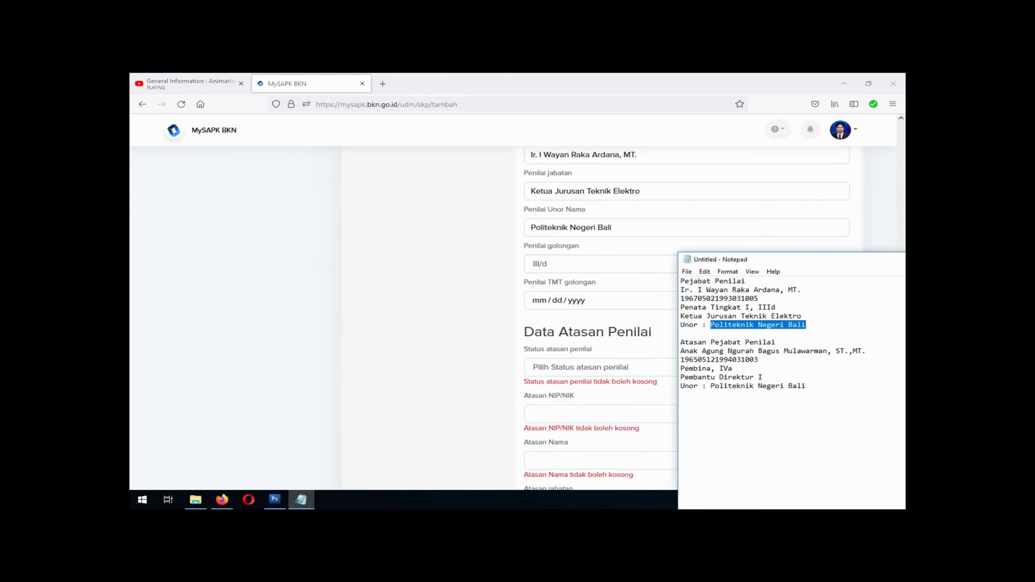
{"action": "left_click_drag", "start_coordinate": [715, 298], "coordinate": [741, 298]}
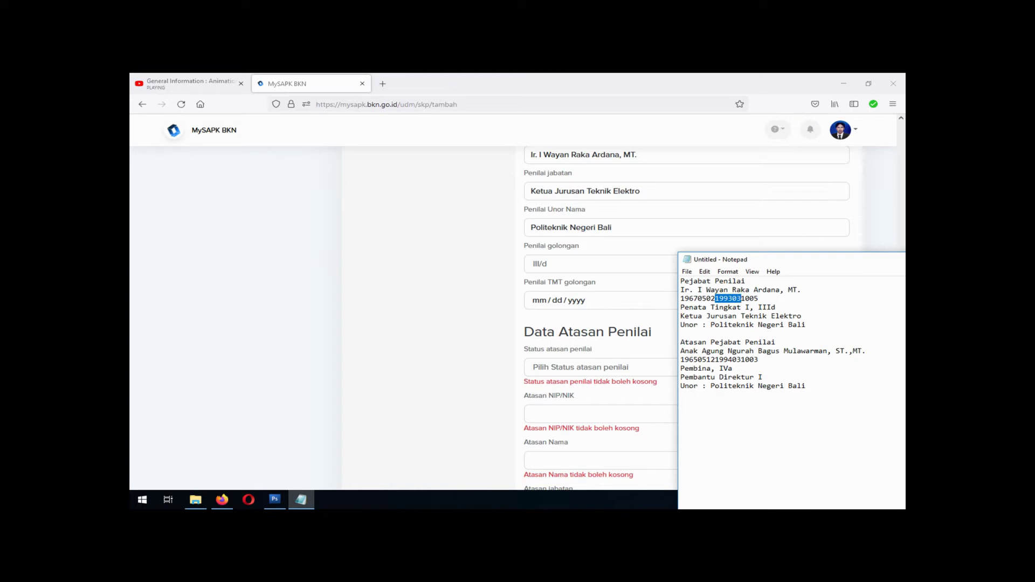
{"action": "left_click", "coordinate": [539, 300]}
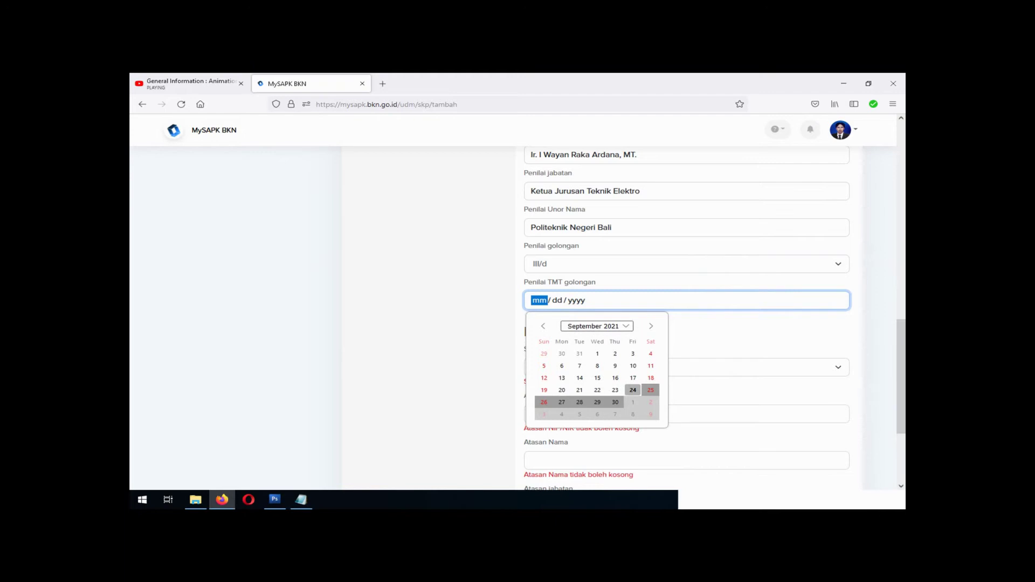
{"action": "type", "text": "03 / "}
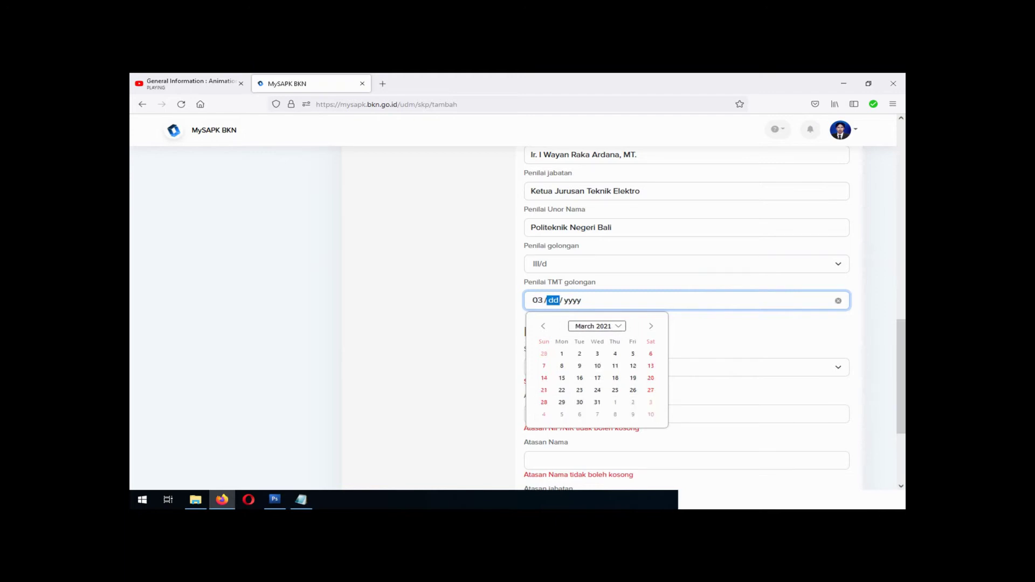
{"action": "type", "text": "21 / 1993"}
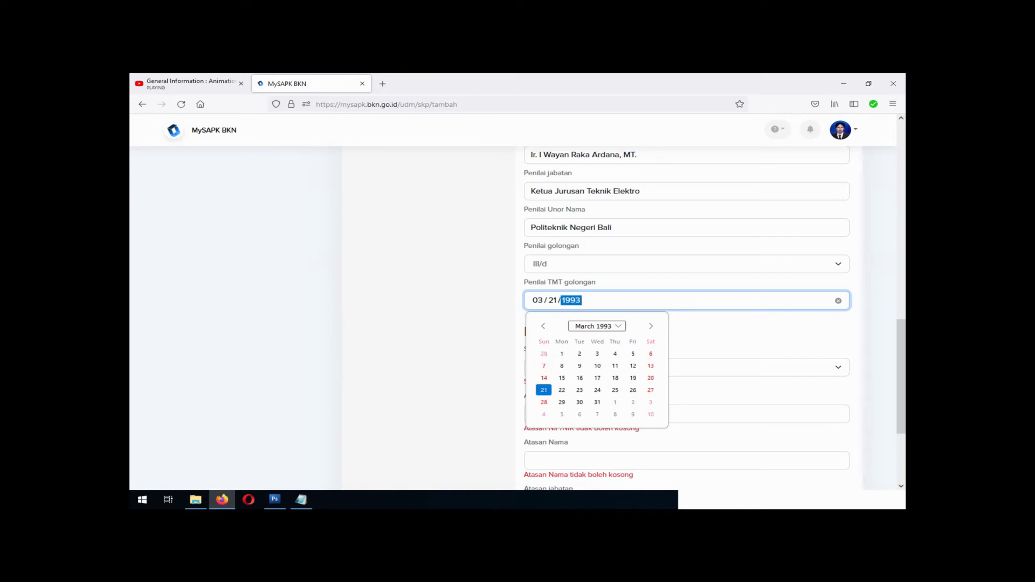
{"action": "key", "text": "Return"}
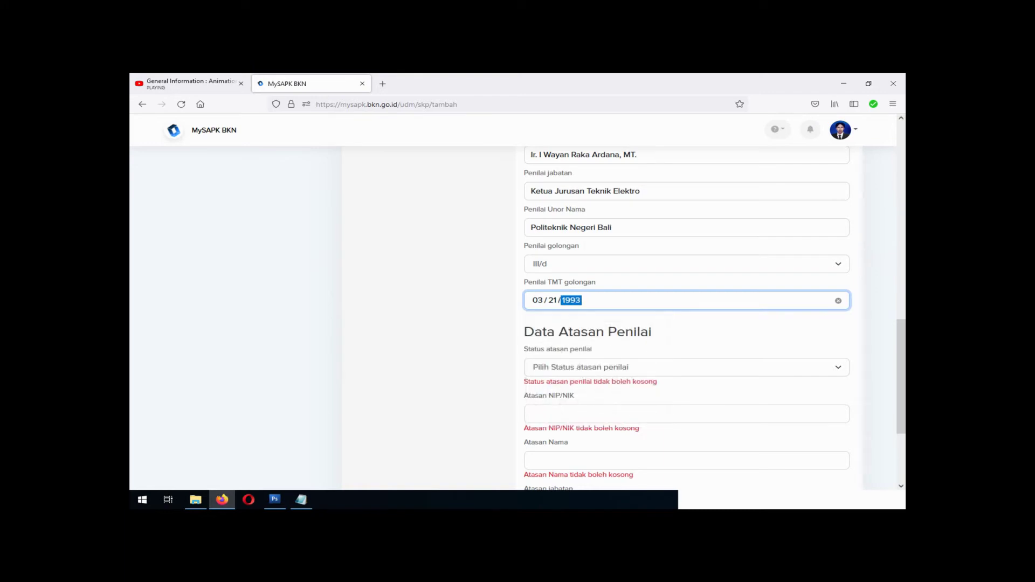
Step: Set Status atasan penilai to PNS in the Data Atasan Penilai section
{"action": "scroll", "coordinate": [686, 318], "scroll_direction": "down", "scroll_amount": 1}
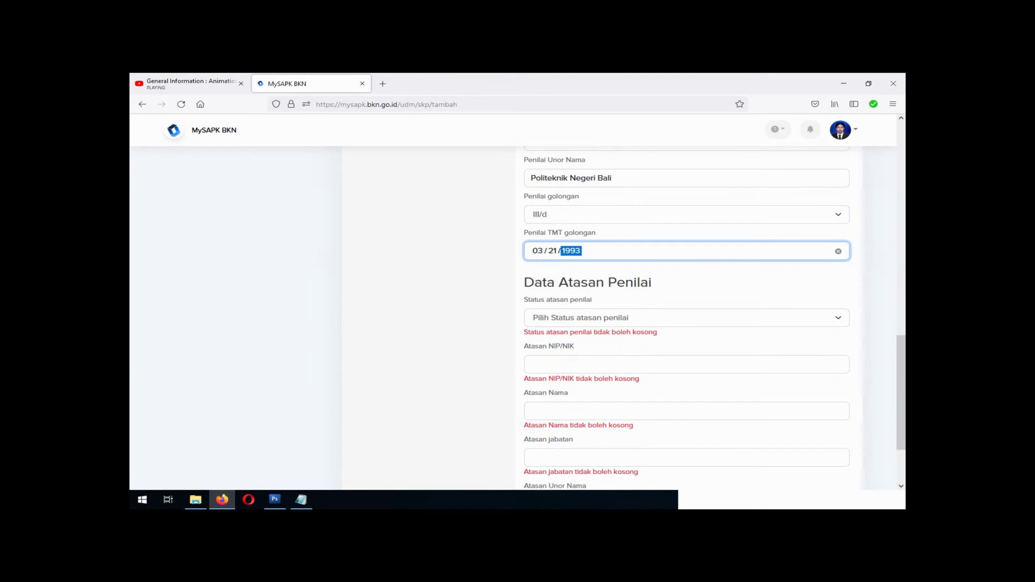
{"action": "left_click", "coordinate": [686, 317]}
{"action": "left_click", "coordinate": [534, 335]}
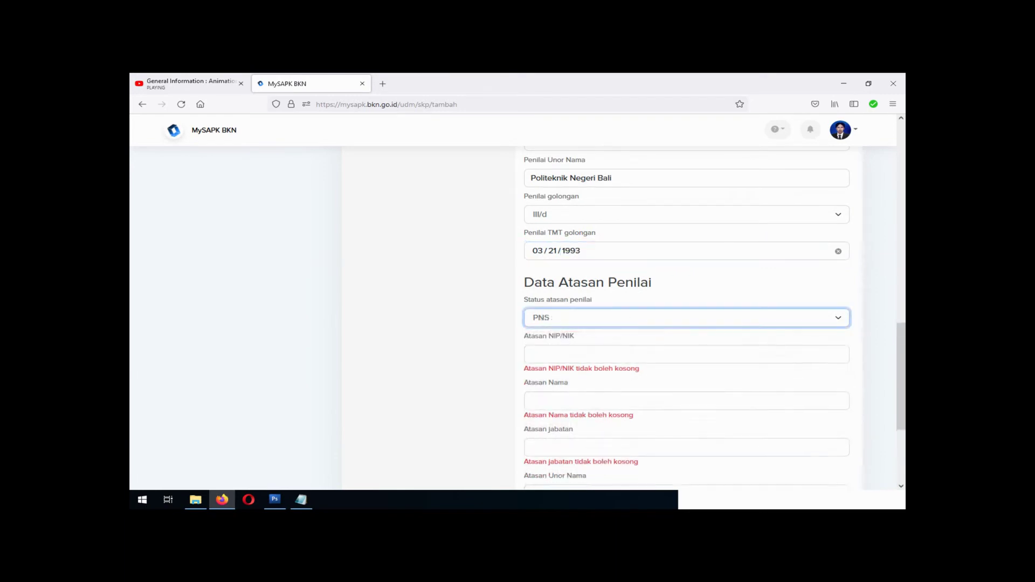
Step: Copy the Atasan Pejabat Penilai's NIP from the Notepad notes into the Atasan NIP/NIK field
{"action": "left_click", "coordinate": [535, 354]}
{"action": "left_click", "coordinate": [301, 500]}
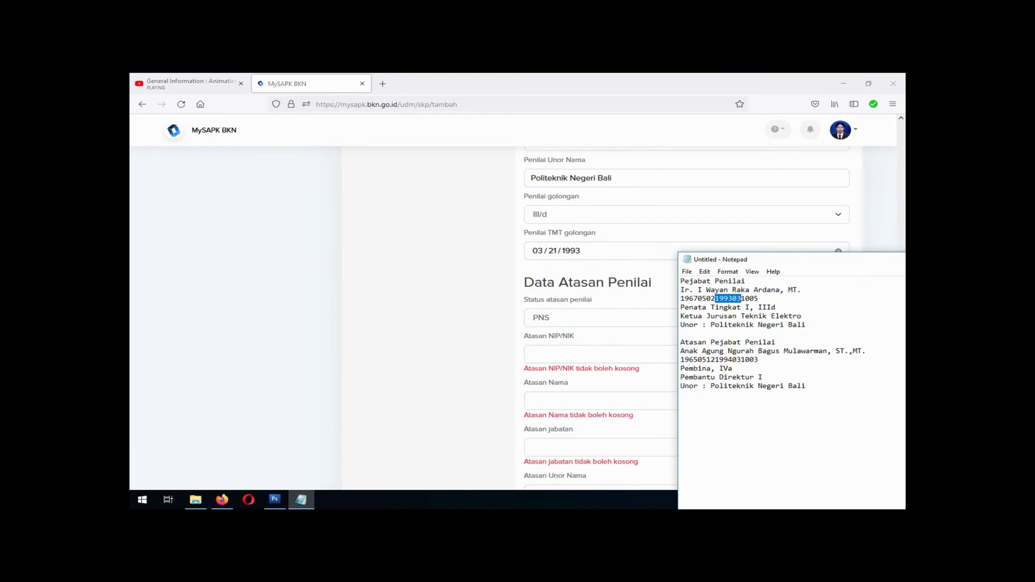
{"action": "left_click_drag", "start_coordinate": [758, 360], "coordinate": [680, 360]}
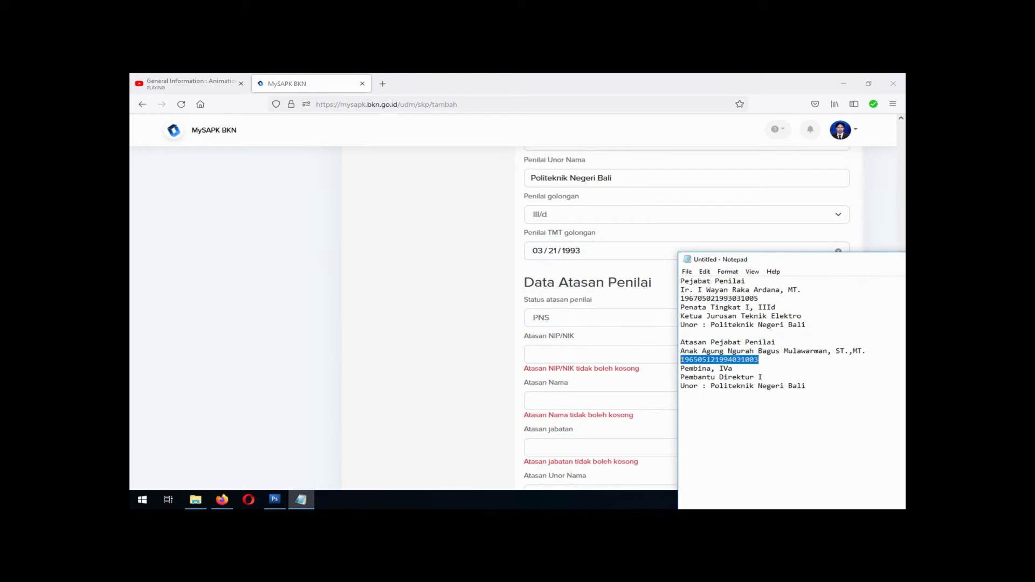
{"action": "key", "text": "alt+Tab"}
{"action": "key", "text": "ctrl+v"}
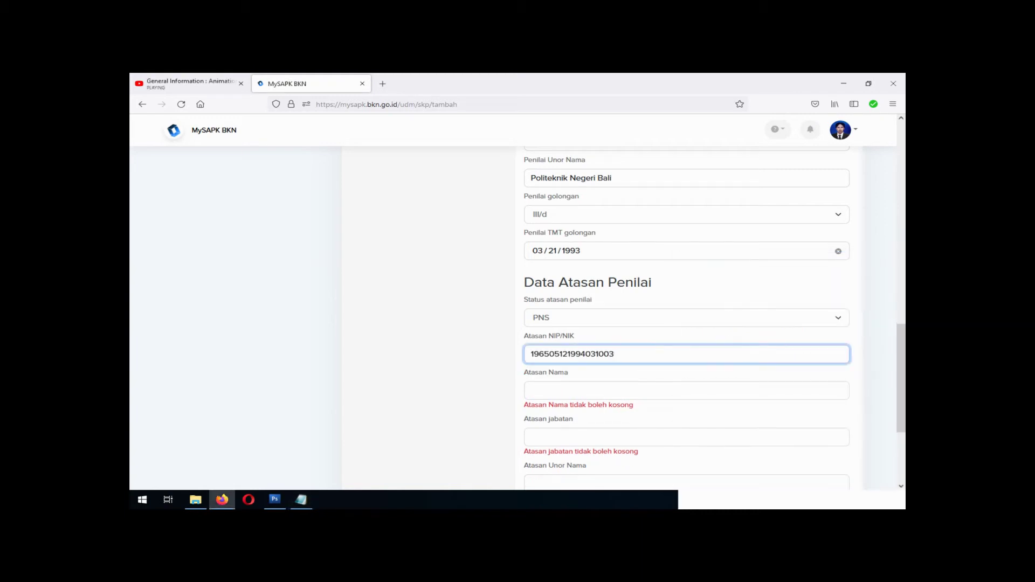
Step: Copy the Atasan Pejabat Penilai's full name from the Notepad notes into the Atasan Nama field
{"action": "left_click", "coordinate": [531, 390]}
{"action": "left_click", "coordinate": [300, 499]}
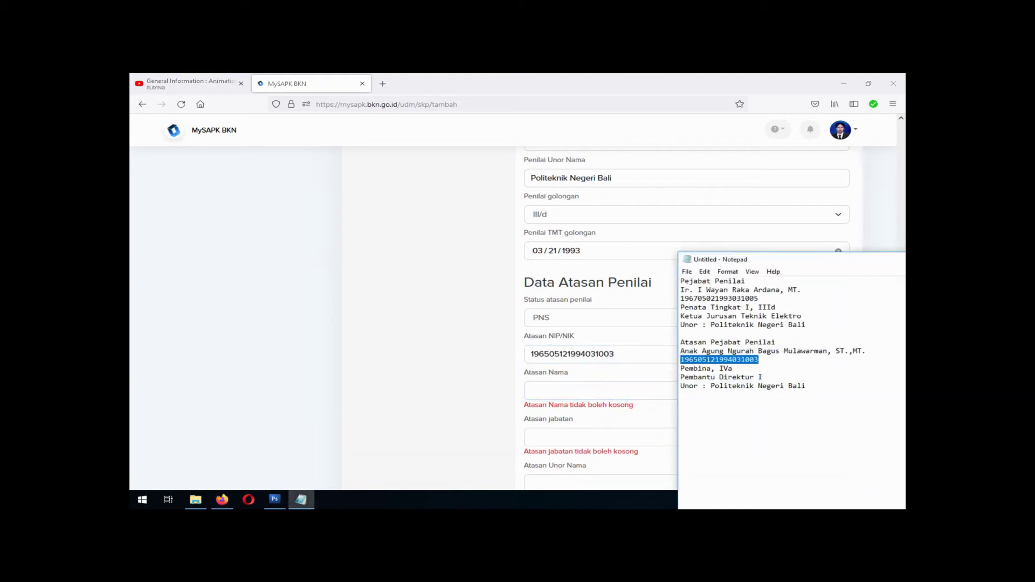
{"action": "left_click_drag", "start_coordinate": [866, 351], "coordinate": [680, 351]}
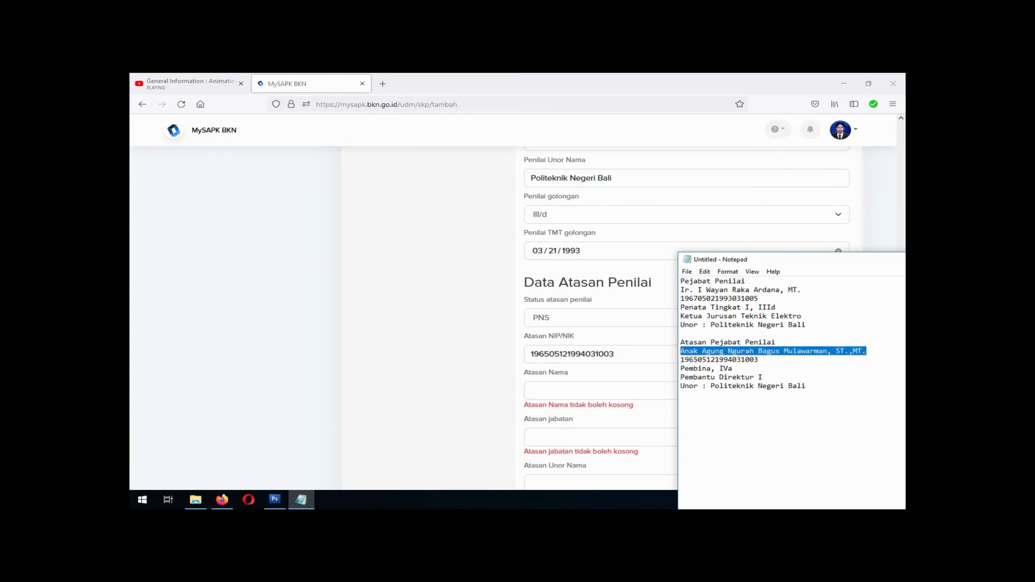
{"action": "key", "text": "alt+Tab"}
{"action": "key", "text": "ctrl+v"}
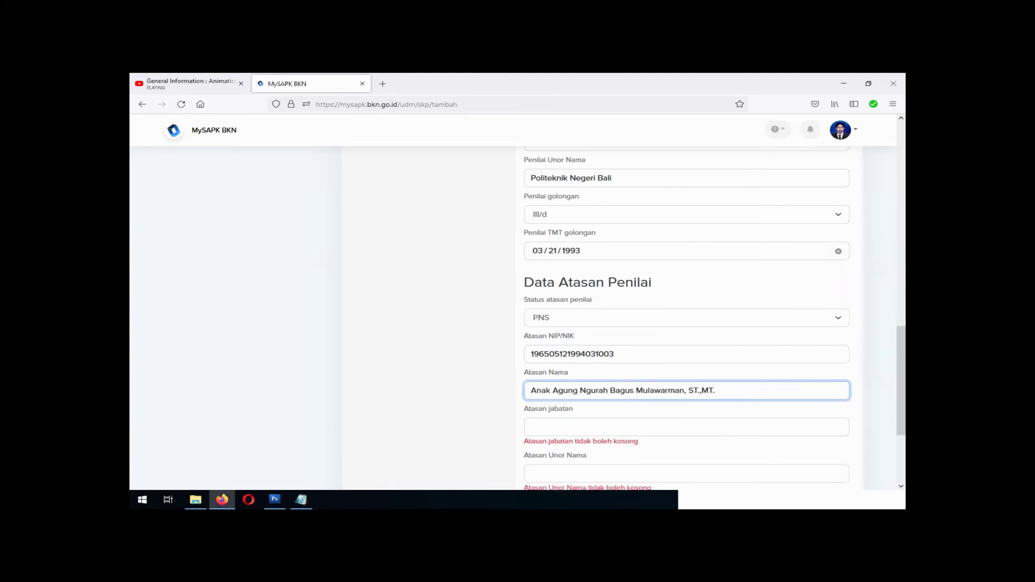
{"action": "key", "text": "Tab"}
Step: Copy the Atasan Pejabat Penilai's unit, Politeknik Negeri Bali, from the Notepad notes into the Atasan Unor Nama field
{"action": "scroll", "coordinate": [686, 318], "scroll_direction": "down", "scroll_amount": 3}
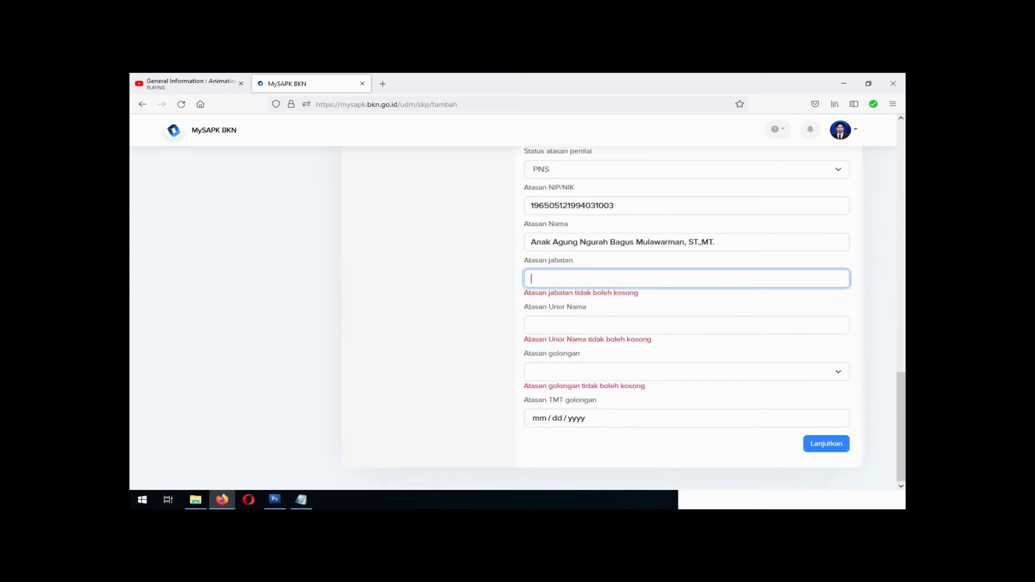
{"action": "scroll", "coordinate": [686, 318], "scroll_direction": "up", "scroll_amount": 2}
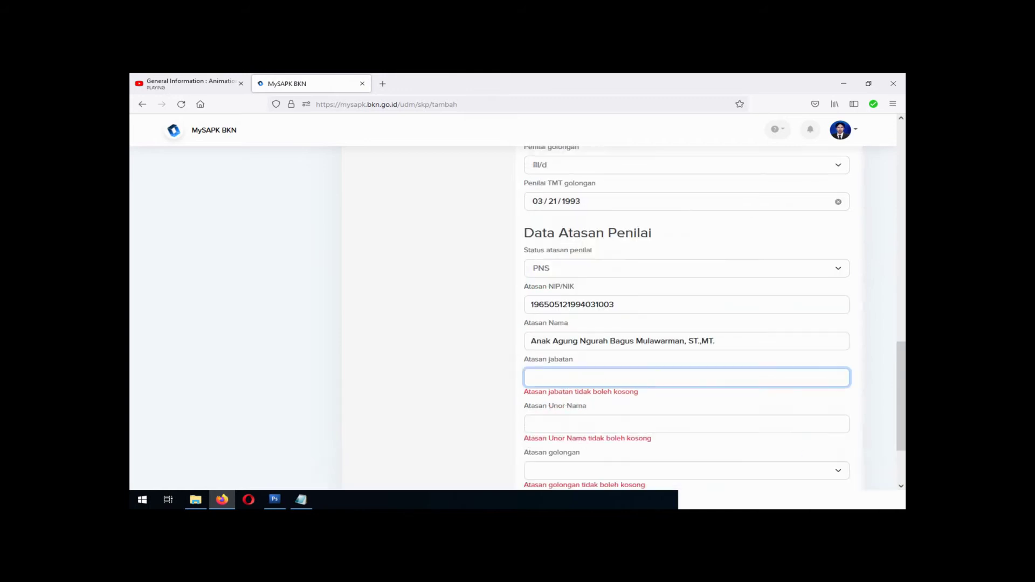
{"action": "scroll", "coordinate": [686, 318], "scroll_direction": "up", "scroll_amount": 1}
{"action": "scroll", "coordinate": [686, 318], "scroll_direction": "up", "scroll_amount": 2}
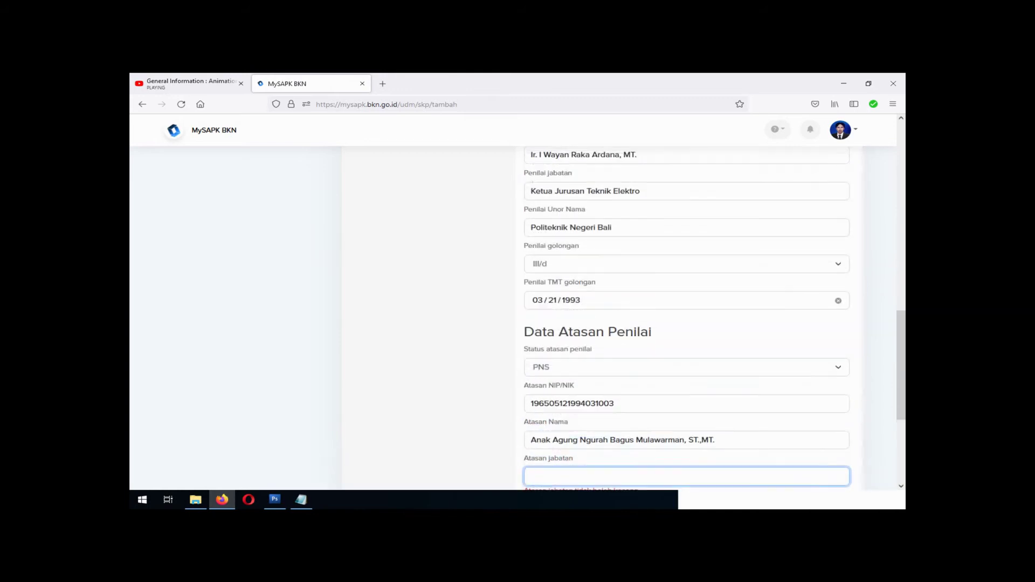
{"action": "scroll", "coordinate": [686, 318], "scroll_direction": "down", "scroll_amount": 4}
{"action": "scroll", "coordinate": [686, 318], "scroll_direction": "down", "scroll_amount": 1}
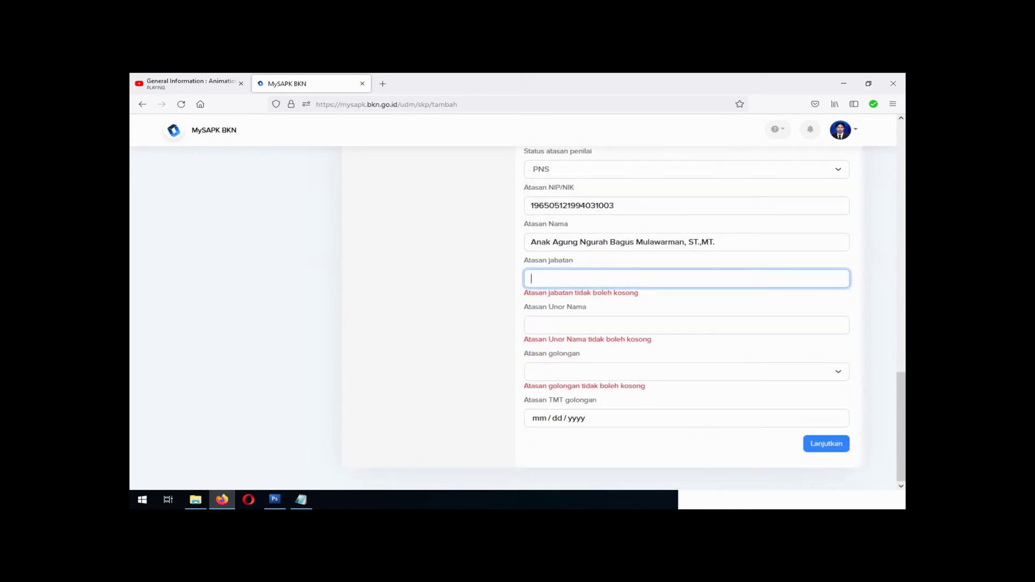
{"action": "left_click", "coordinate": [531, 325]}
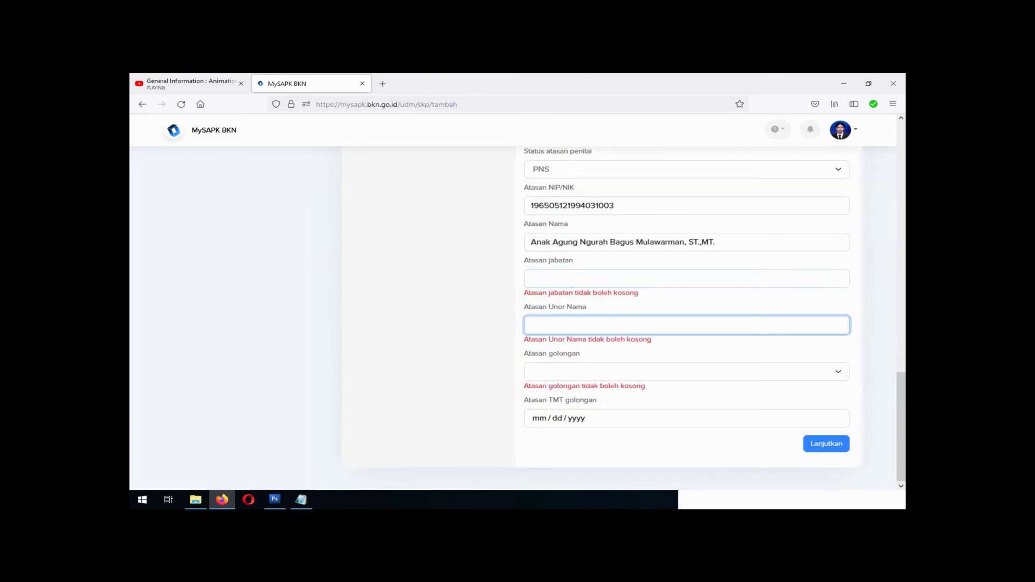
{"action": "left_click", "coordinate": [301, 499]}
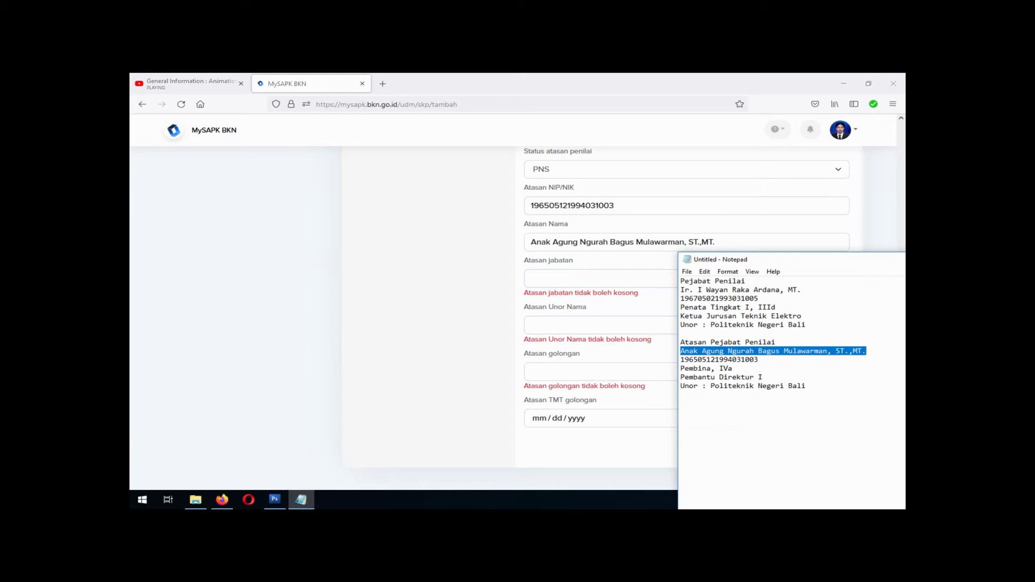
{"action": "left_click_drag", "start_coordinate": [807, 386], "coordinate": [711, 386]}
{"action": "key", "text": "ctrl+c"}
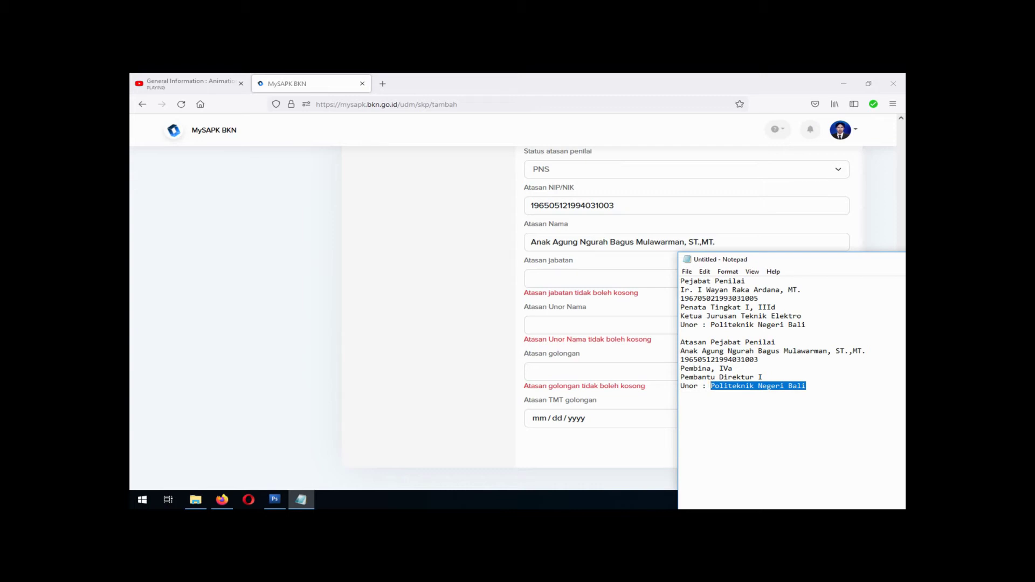
{"action": "left_click", "coordinate": [531, 325]}
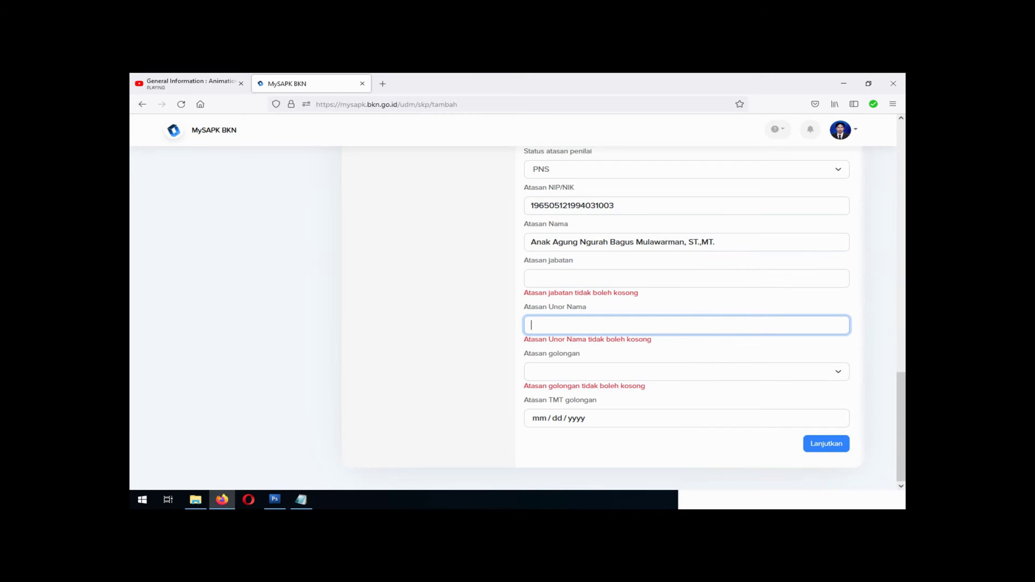
{"action": "key", "text": "ctrl+v"}
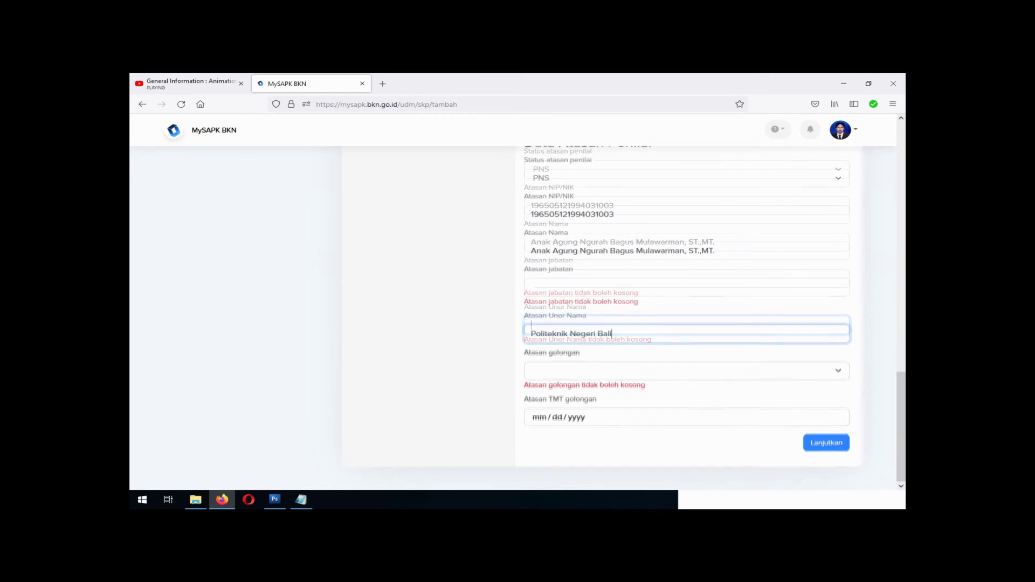
Step: Copy the Atasan Pejabat Penilai's position, Pembantu Direktur I, from the Notepad notes into the Atasan jabatan field
{"action": "left_click", "coordinate": [531, 287]}
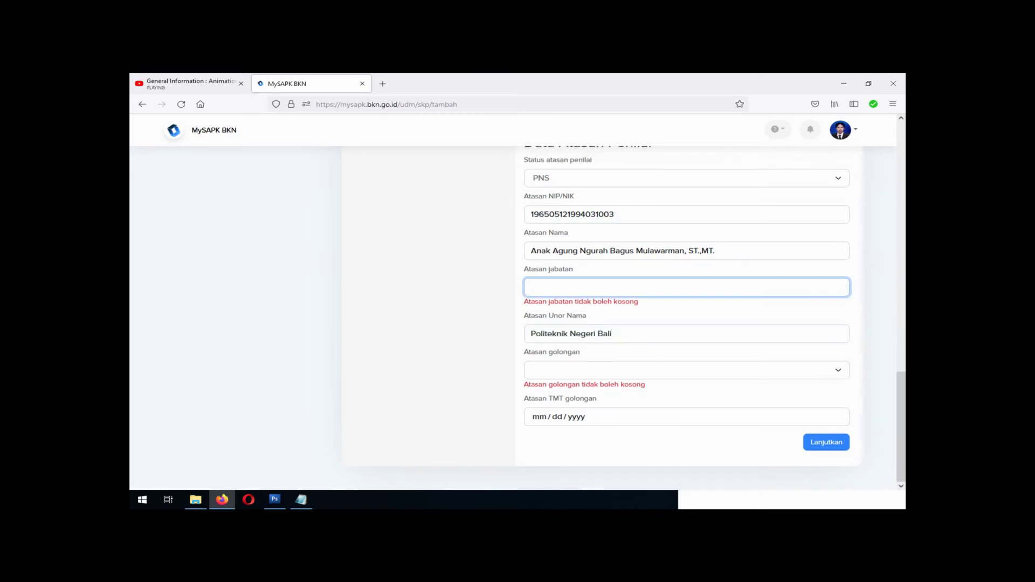
{"action": "left_click", "coordinate": [300, 500]}
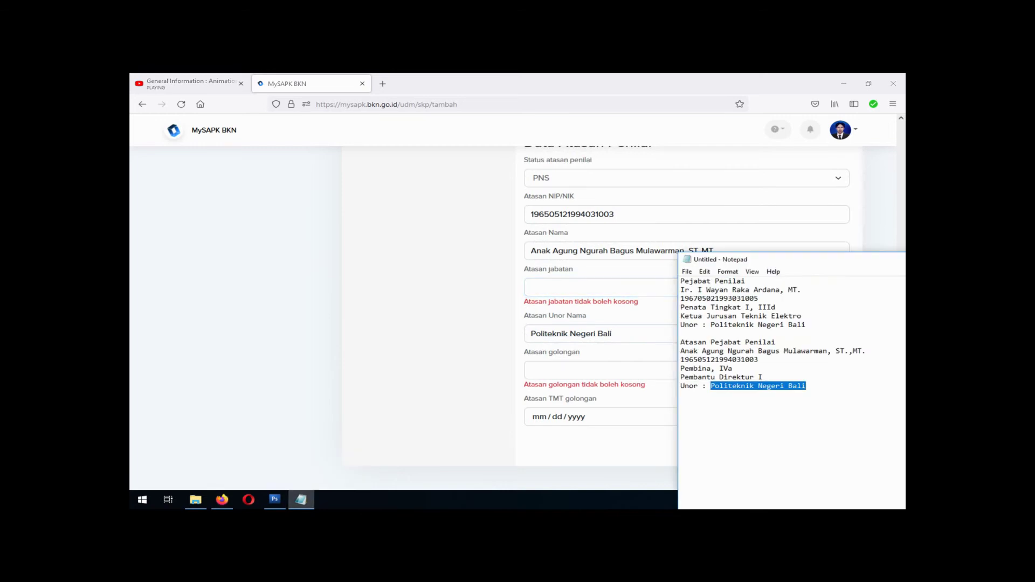
{"action": "left_click_drag", "start_coordinate": [763, 377], "coordinate": [680, 376]}
{"action": "key", "text": "ctrl+c"}
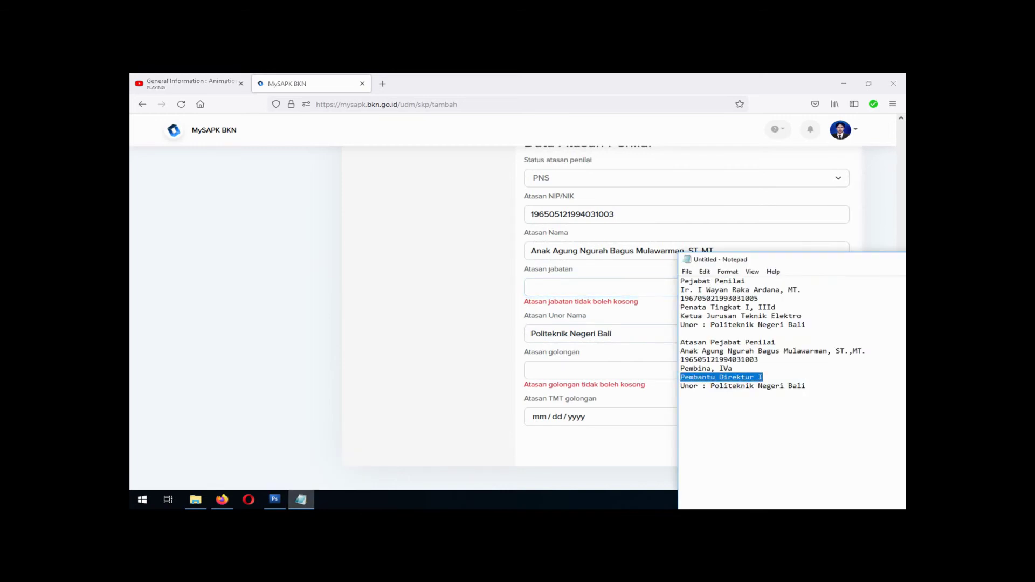
{"action": "key", "text": "alt+Tab"}
{"action": "key", "text": "ctrl+v"}
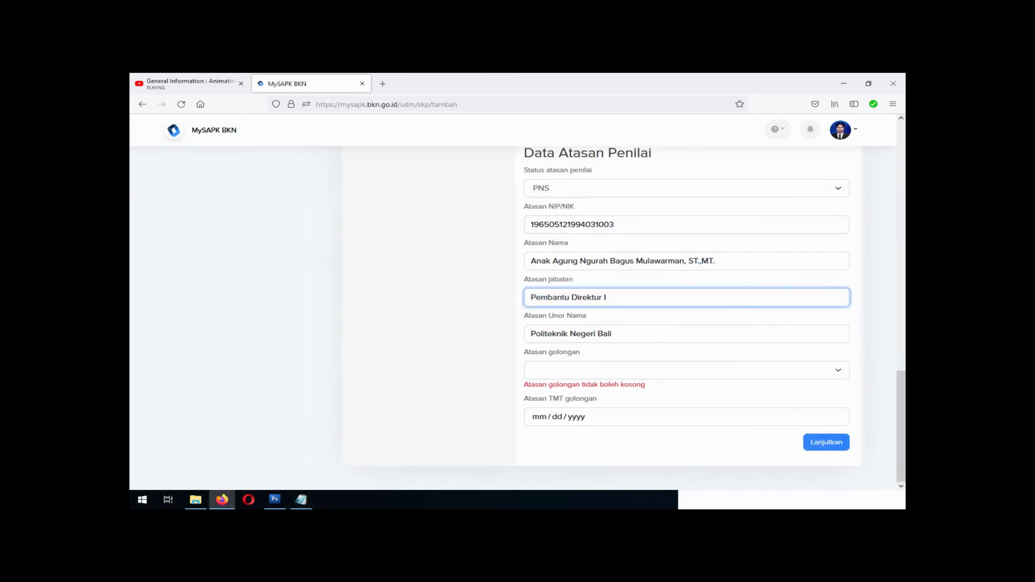
Step: Look up the Atasan Pejabat Penilai's grade in the Notepad notes and set Atasan golongan to IV/a
{"action": "key", "text": "alt+Tab"}
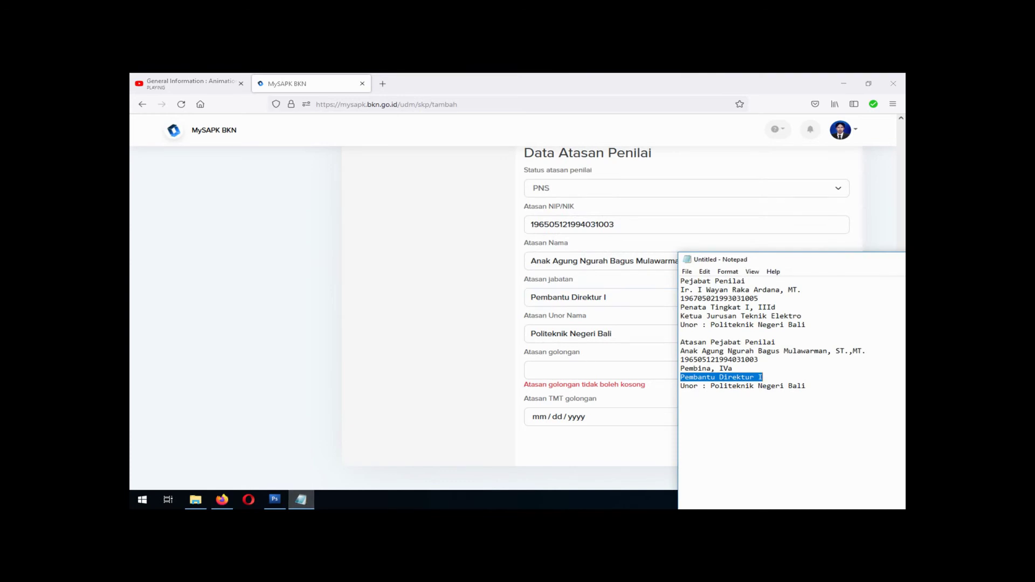
{"action": "double_click", "coordinate": [725, 368]}
{"action": "left_click", "coordinate": [600, 370]}
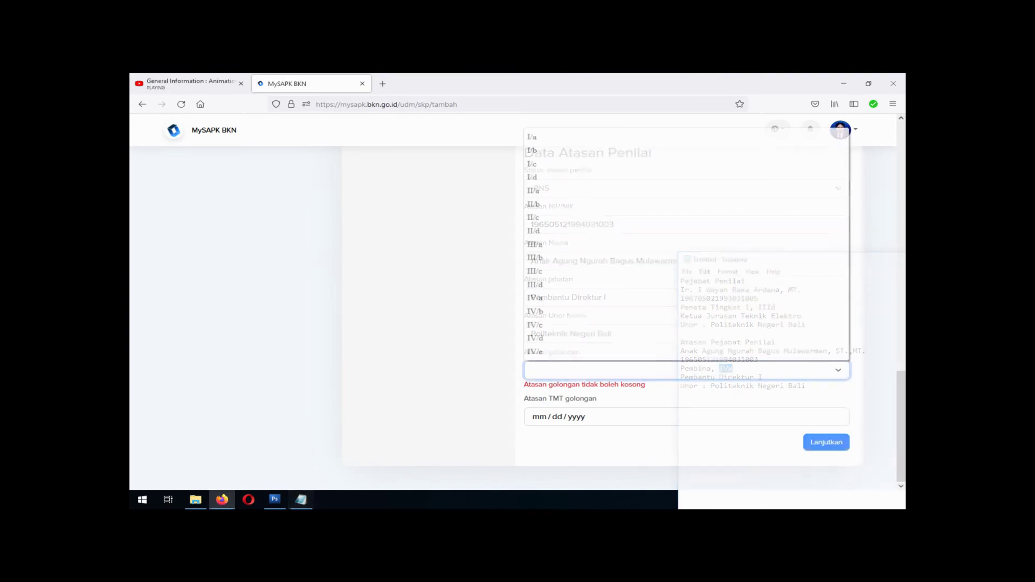
{"action": "left_click", "coordinate": [601, 297]}
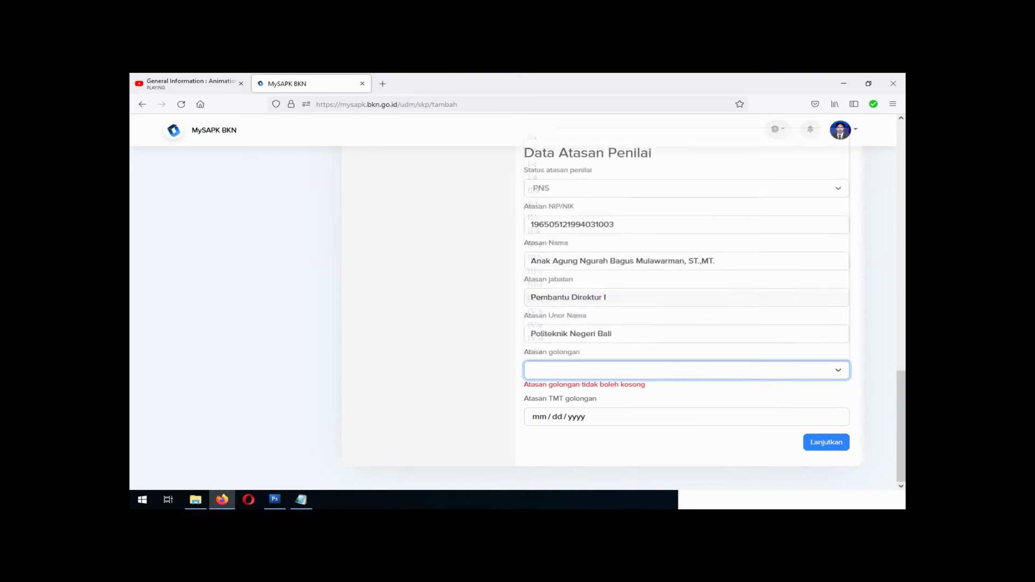
Step: Set Atasan TMT golongan to 03/31/1994, using the NIP in the Notepad notes as reference, and continue from the data form
{"action": "left_click", "coordinate": [301, 500]}
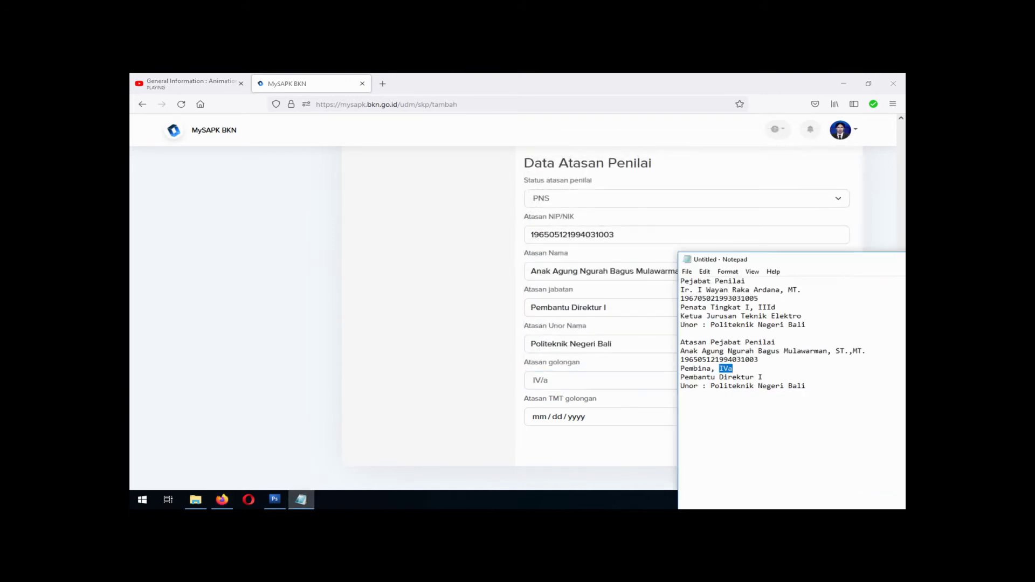
{"action": "left_click_drag", "start_coordinate": [715, 359], "coordinate": [741, 359]}
{"action": "left_click", "coordinate": [539, 417]}
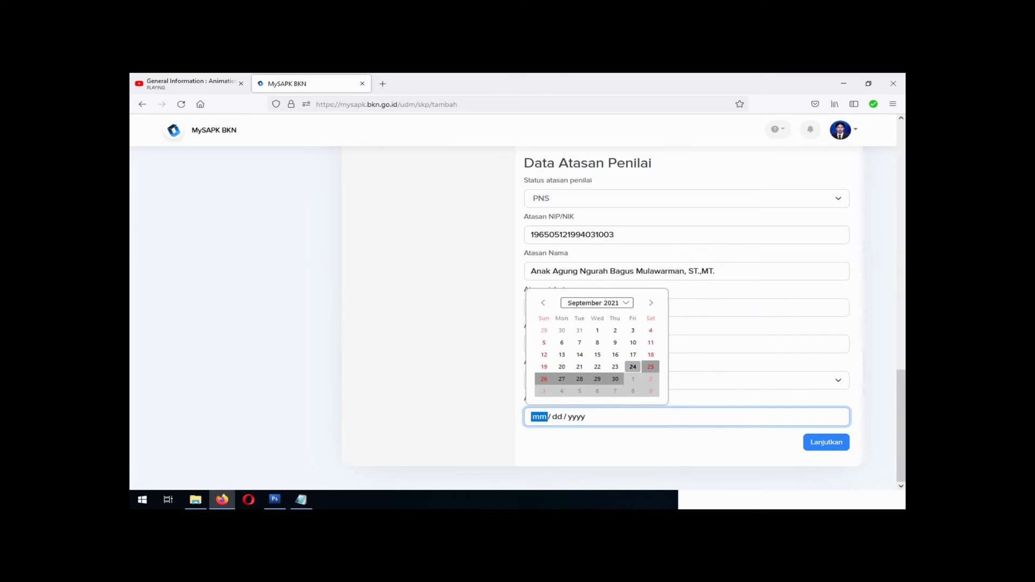
{"action": "type", "text": "03 / 31 / "}
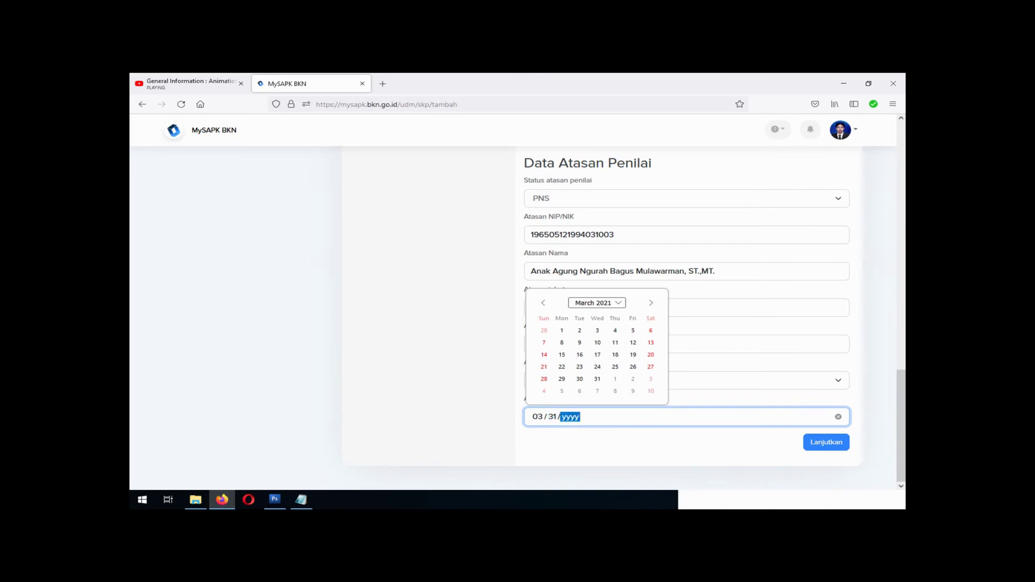
{"action": "type", "text": "1994"}
{"action": "key", "text": "Return"}
{"action": "left_click", "coordinate": [537, 416]}
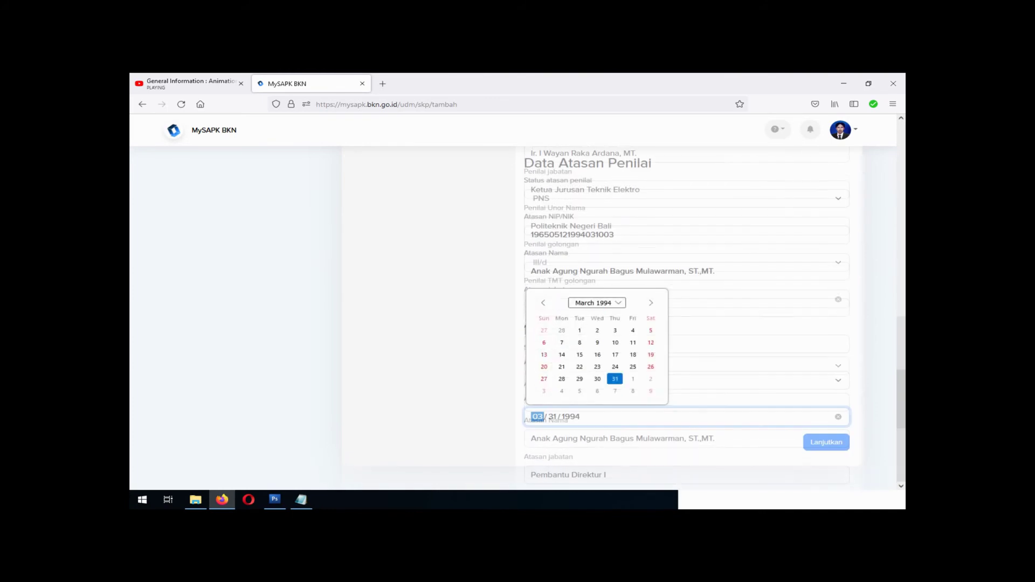
{"action": "left_click", "coordinate": [825, 442]}
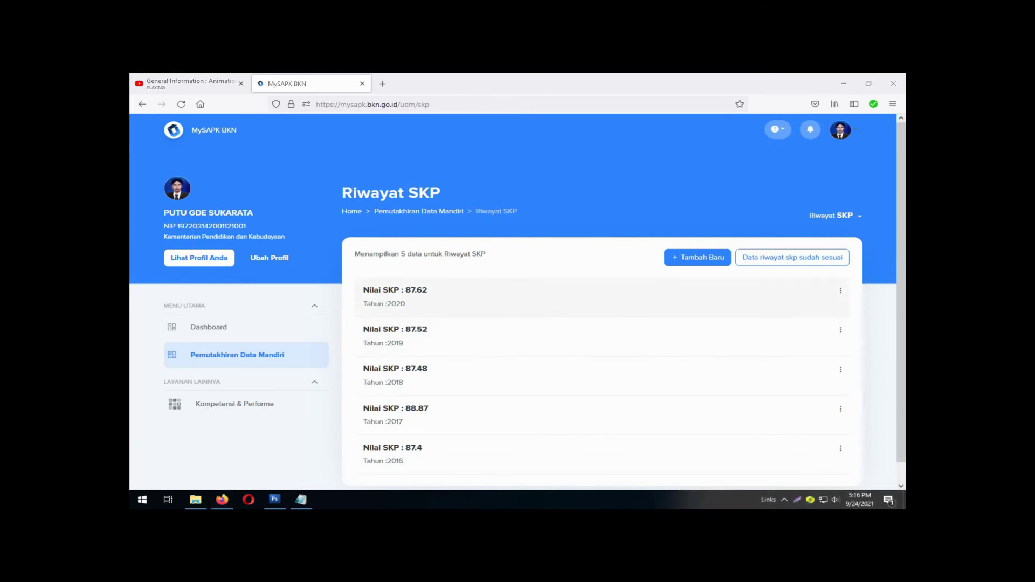
Step: Open the 2020 record in Riwayat SKP for editing, check its scores and assessor data, and continue to the supporting document upload
{"action": "left_click", "coordinate": [840, 291]}
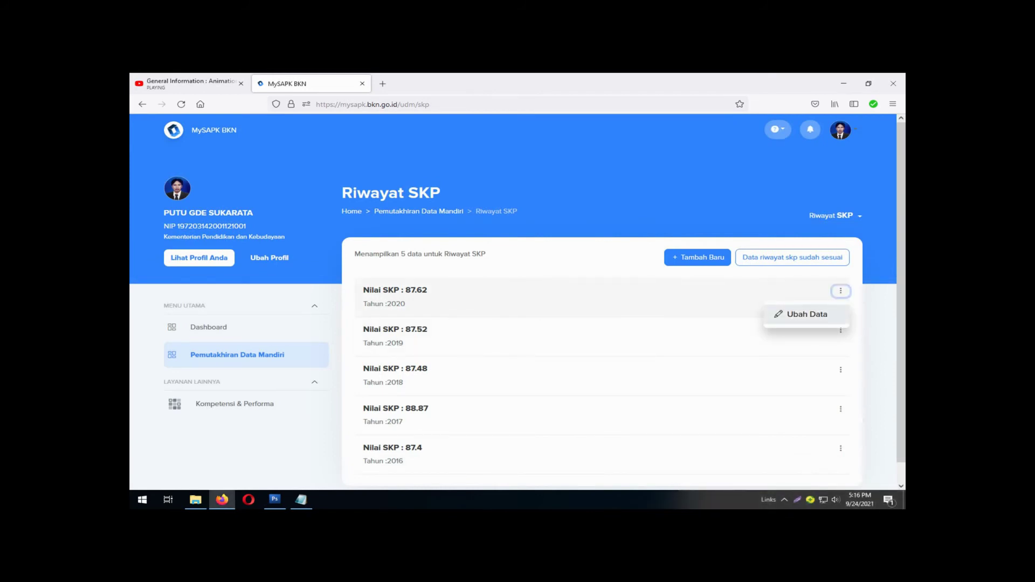
{"action": "left_click", "coordinate": [807, 312]}
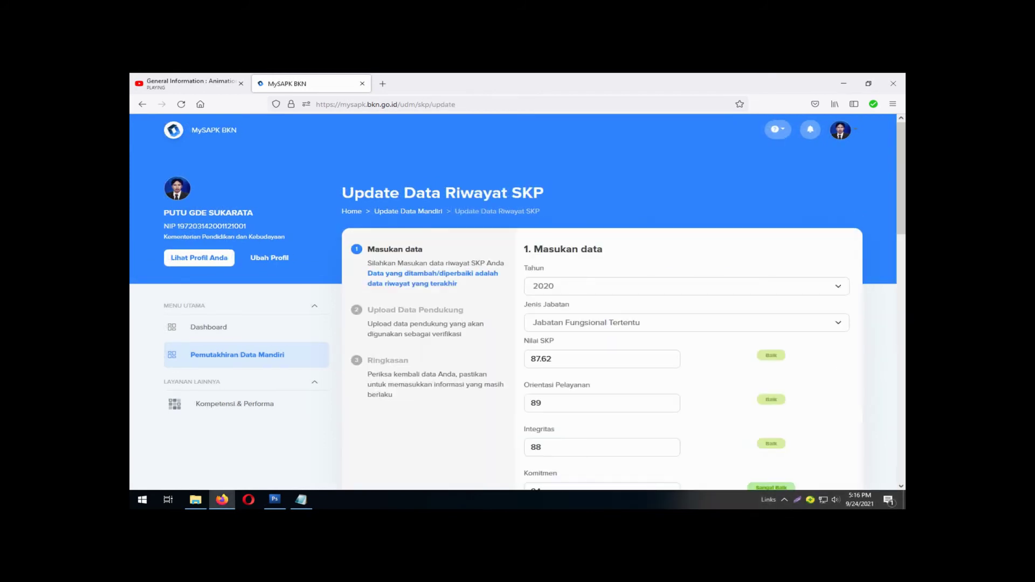
{"action": "scroll", "coordinate": [685, 318], "scroll_direction": "down", "scroll_amount": 15}
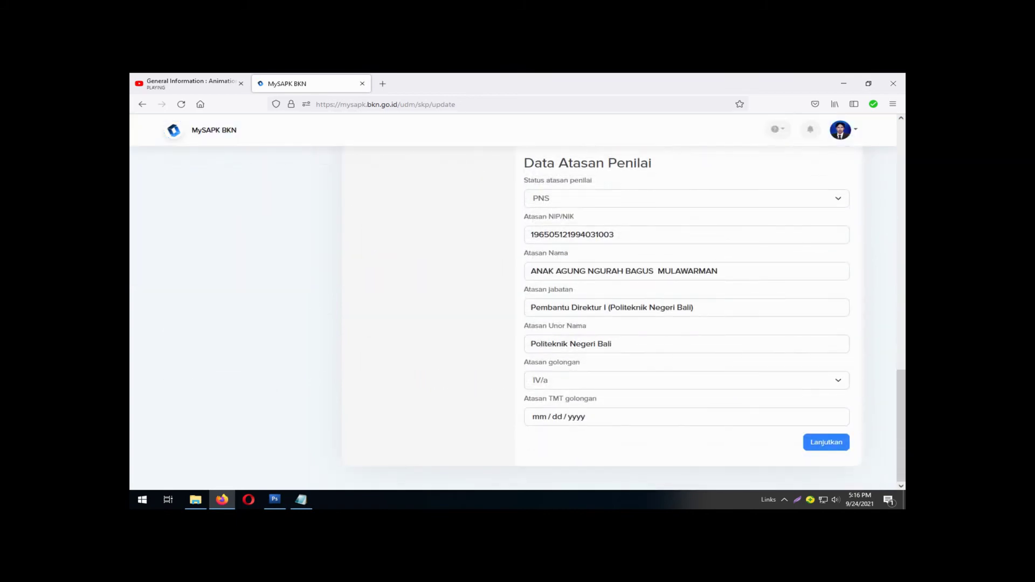
{"action": "scroll", "coordinate": [684, 318], "scroll_direction": "up", "scroll_amount": 5}
{"action": "scroll", "coordinate": [517, 318], "scroll_direction": "up", "scroll_amount": 4}
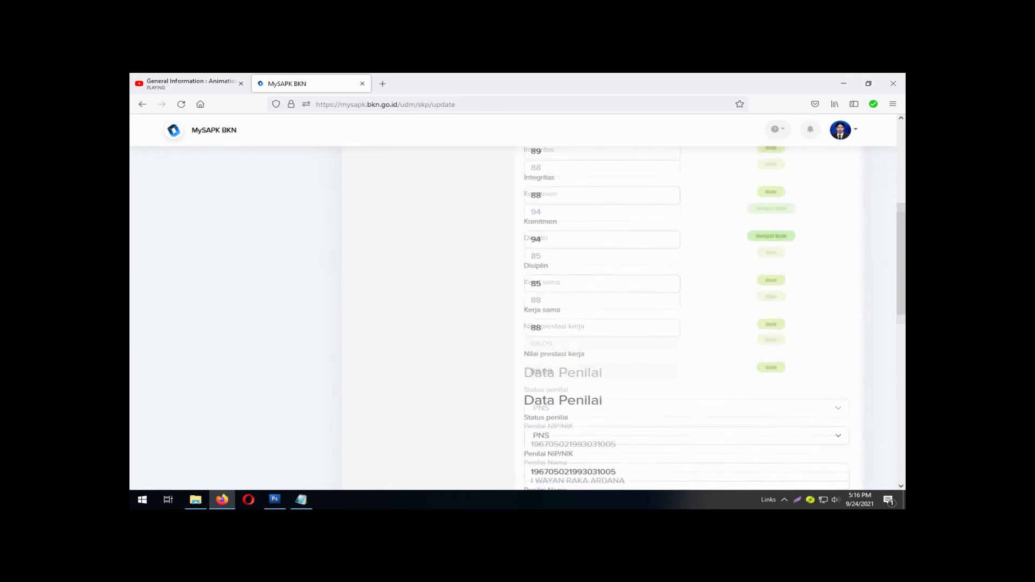
{"action": "scroll", "coordinate": [517, 318], "scroll_direction": "down", "scroll_amount": 2}
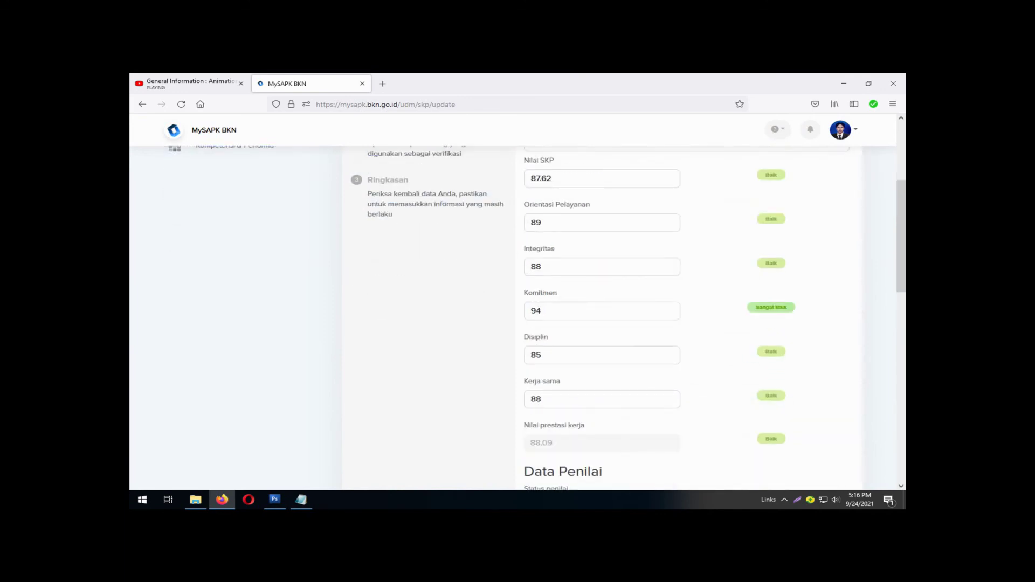
{"action": "scroll", "coordinate": [592, 318], "scroll_direction": "down", "scroll_amount": 14}
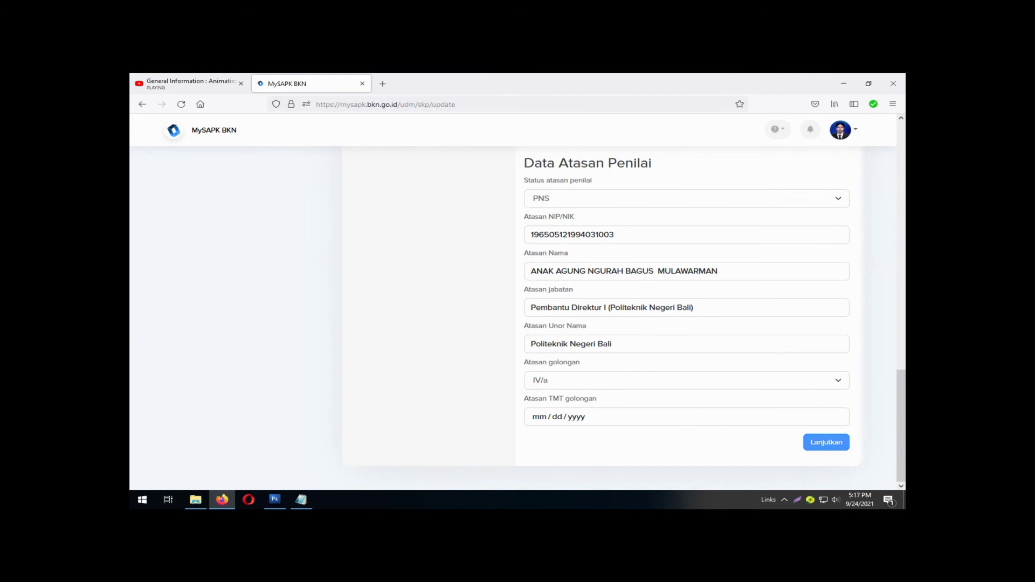
{"action": "left_click", "coordinate": [826, 442]}
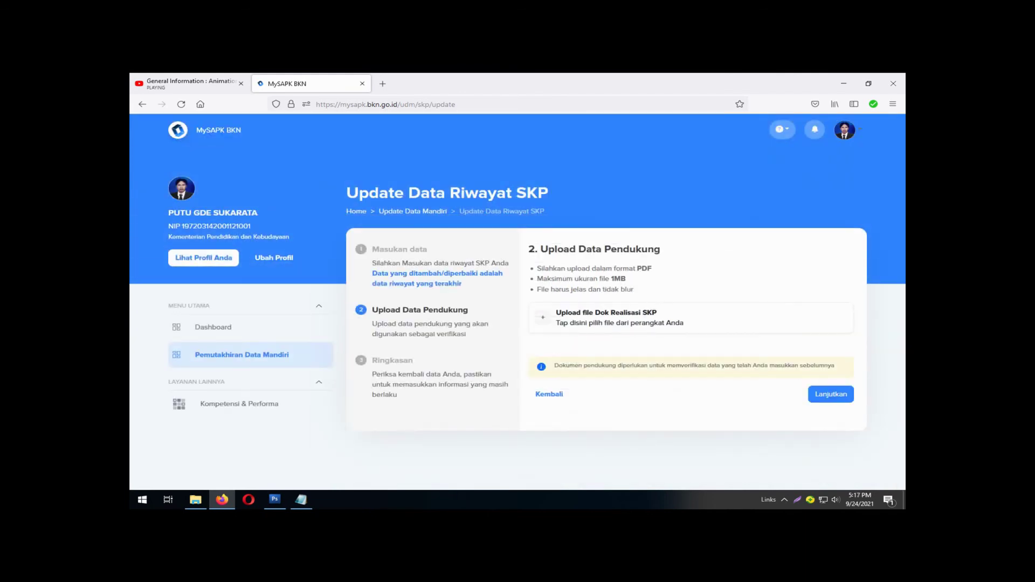
Step: Upload the SKP PDF from the mysapk folder as the Dok Realisasi SKP file and continue to the summary
{"action": "left_click", "coordinate": [606, 316]}
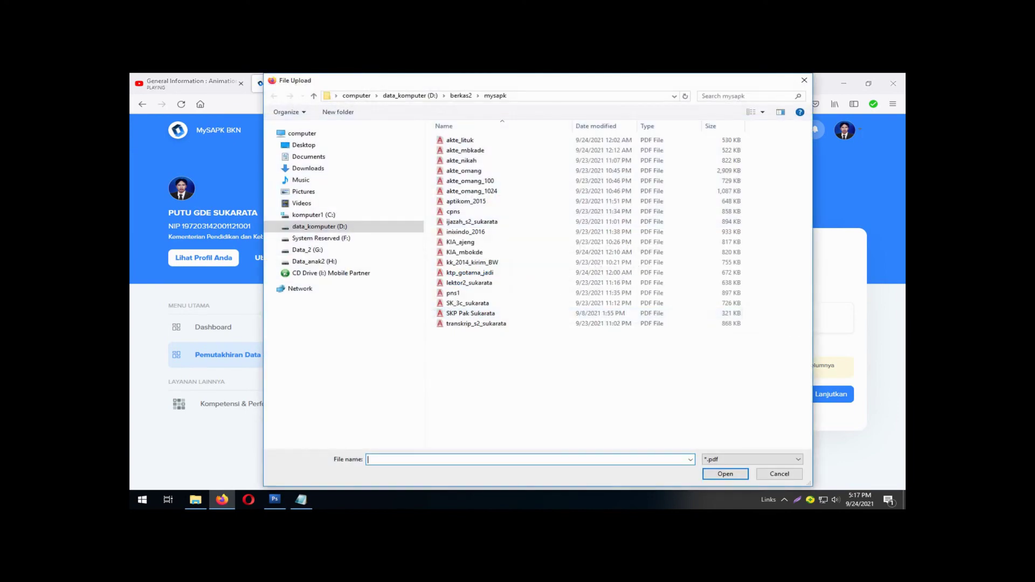
{"action": "left_click", "coordinate": [605, 313]}
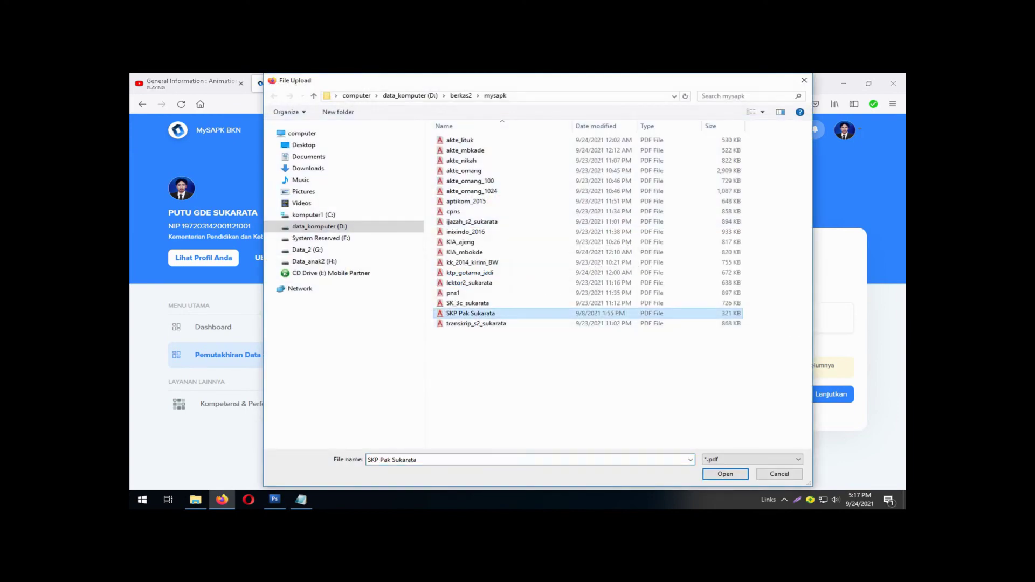
{"action": "key", "text": "Return"}
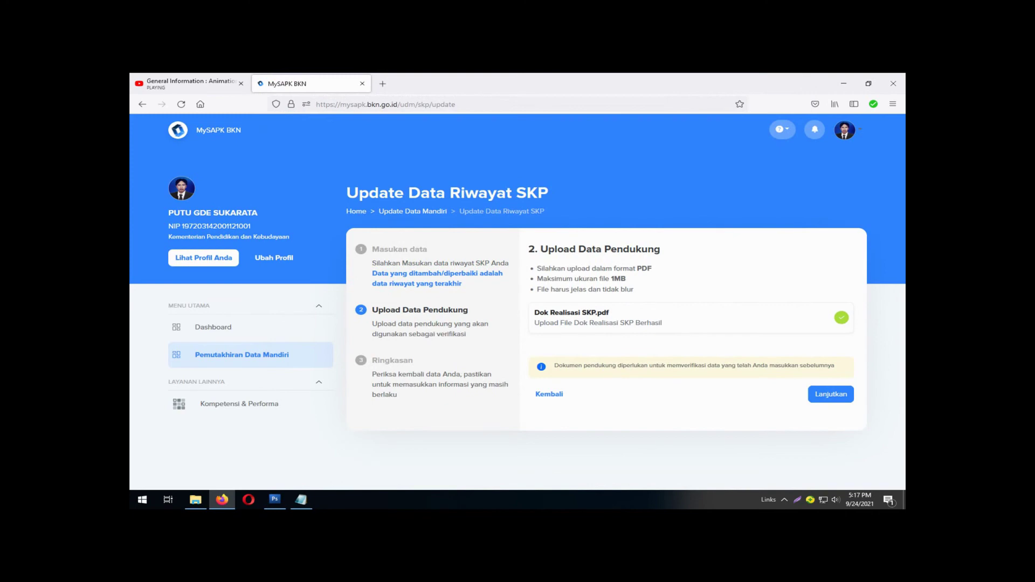
{"action": "left_click", "coordinate": [831, 394]}
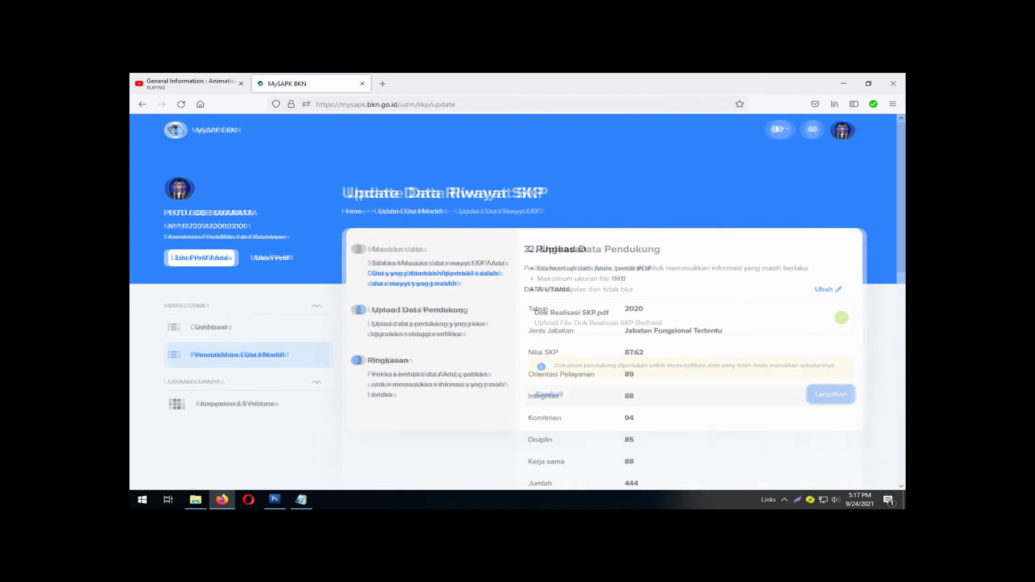
Step: Submit the reviewed SKP update with the declaration that the data is correct, and open the submission history
{"action": "scroll", "coordinate": [831, 394], "scroll_direction": "down", "scroll_amount": 5}
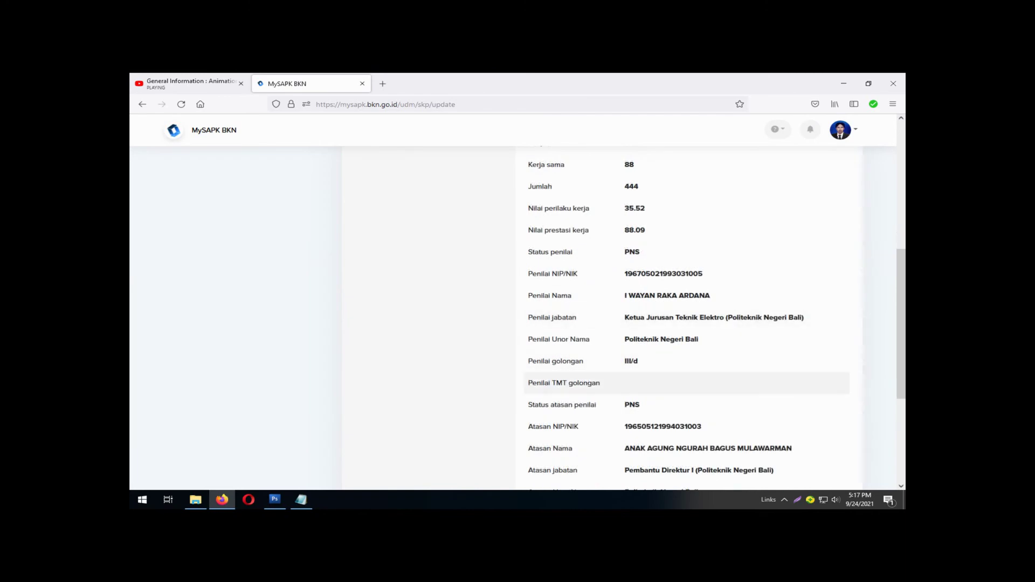
{"action": "scroll", "coordinate": [684, 377], "scroll_direction": "down", "scroll_amount": 2}
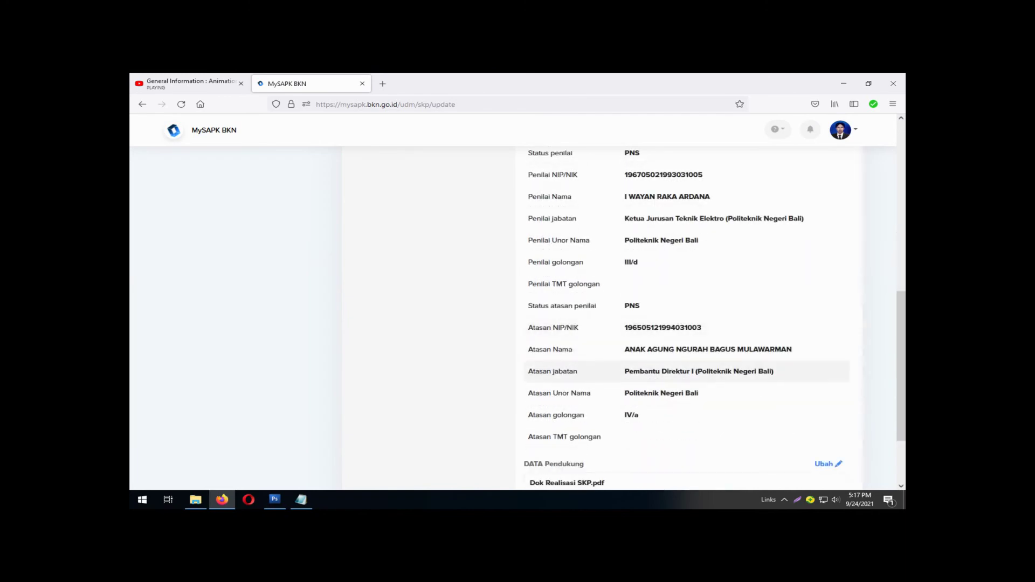
{"action": "scroll", "coordinate": [685, 372], "scroll_direction": "down", "scroll_amount": 2}
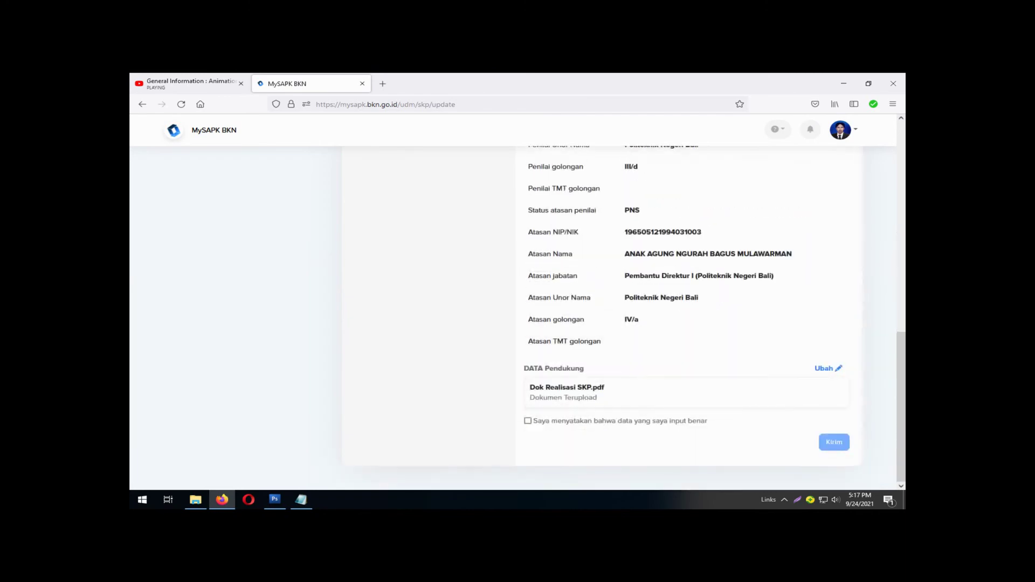
{"action": "left_click", "coordinate": [527, 420]}
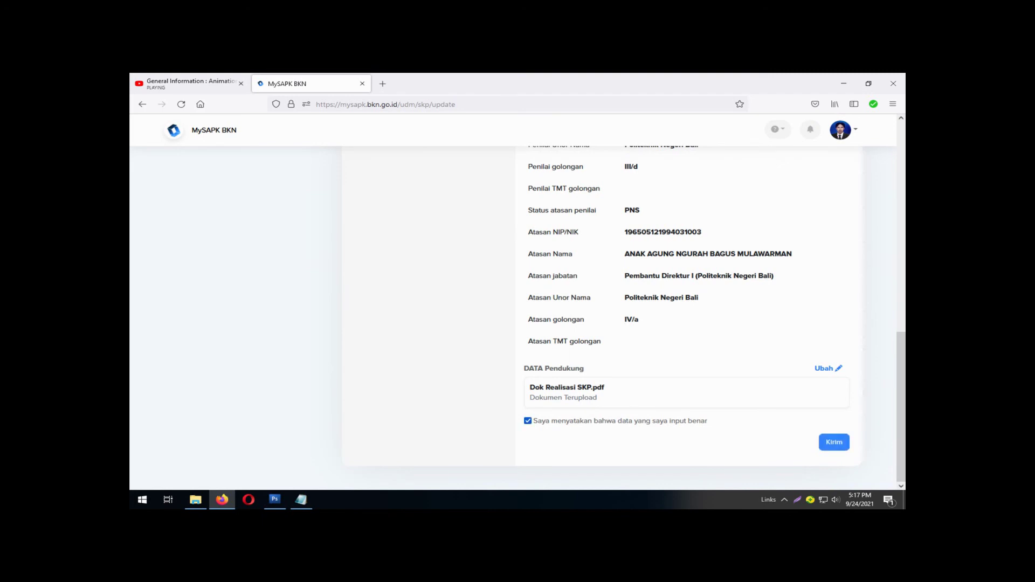
{"action": "left_click", "coordinate": [834, 442]}
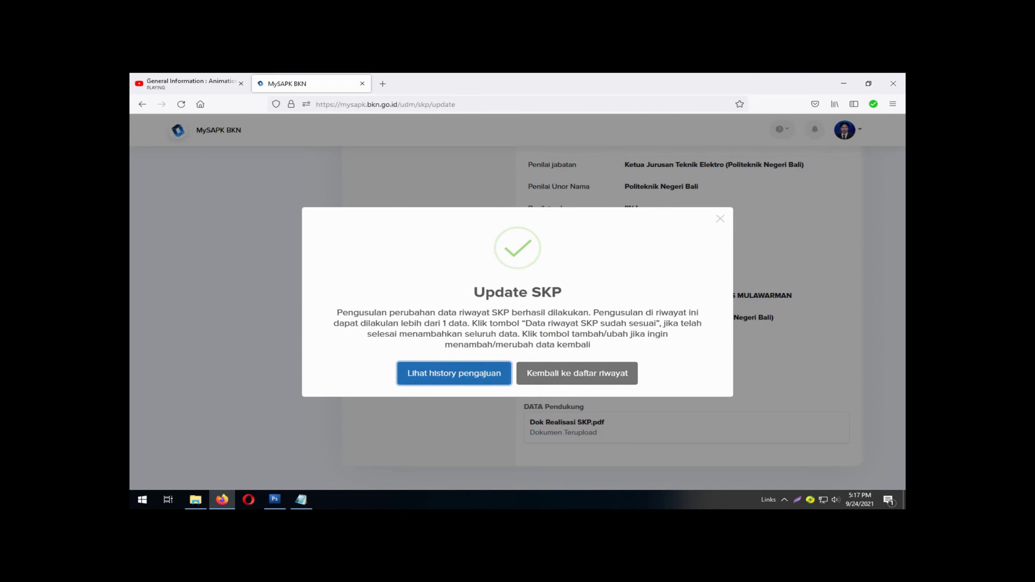
{"action": "left_click", "coordinate": [454, 373]}
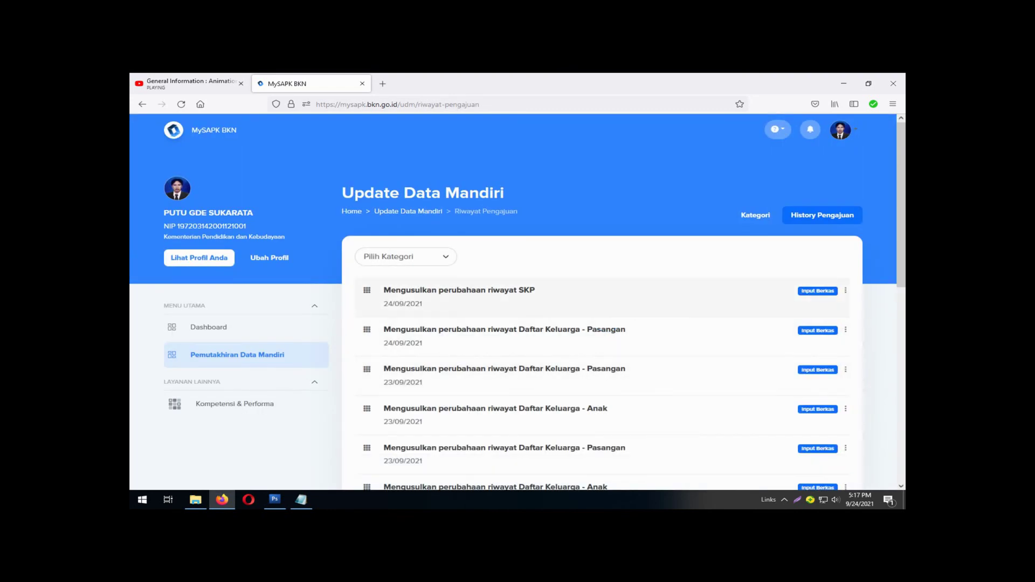
Step: Return to the Riwayat SKP category in Pemutakhiran Data Mandiri and confirm that its data is complete and correct
{"action": "left_click", "coordinate": [238, 354]}
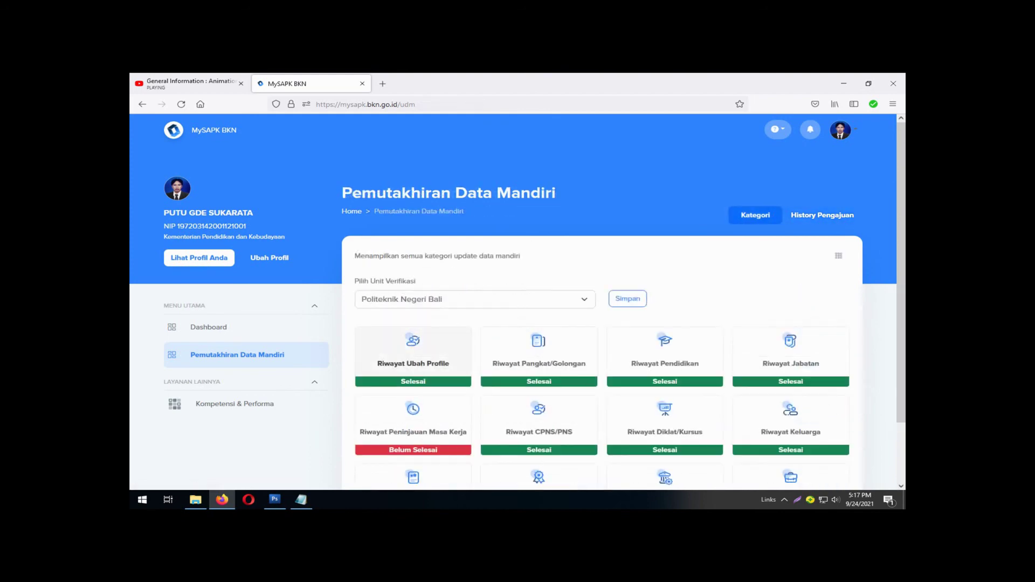
{"action": "scroll", "coordinate": [518, 324], "scroll_direction": "down", "scroll_amount": 3}
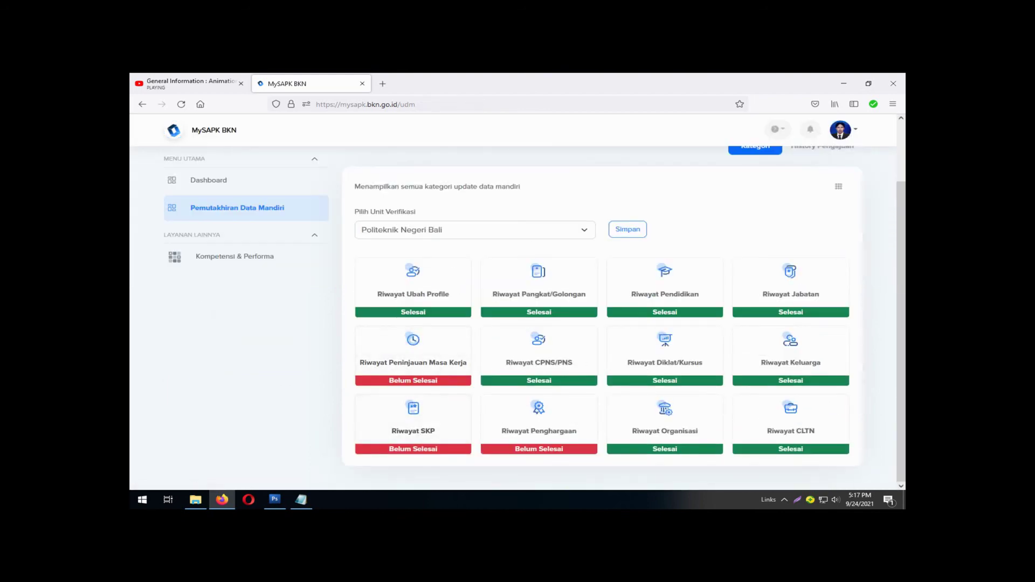
{"action": "left_click", "coordinate": [413, 426]}
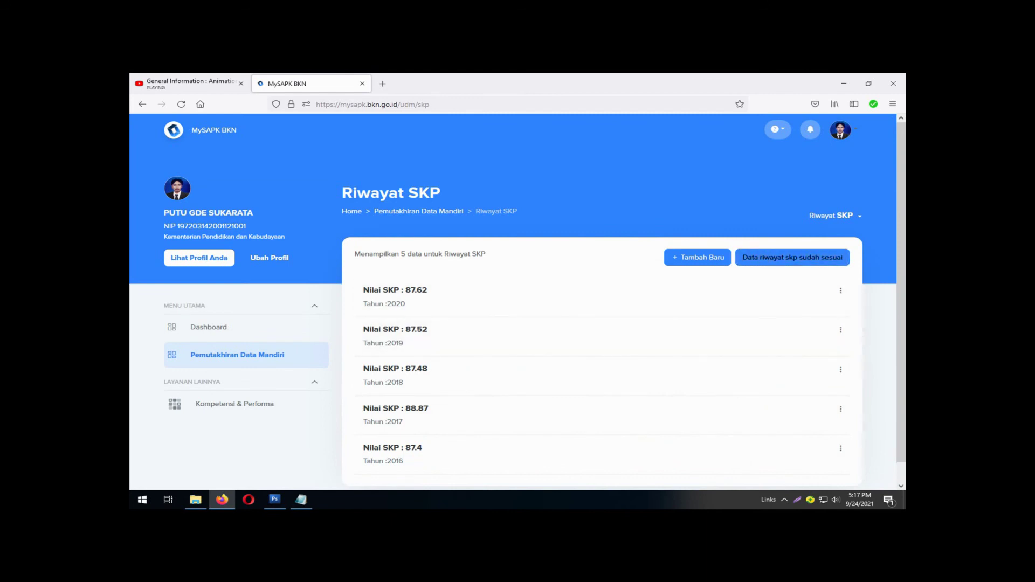
{"action": "left_click", "coordinate": [792, 257]}
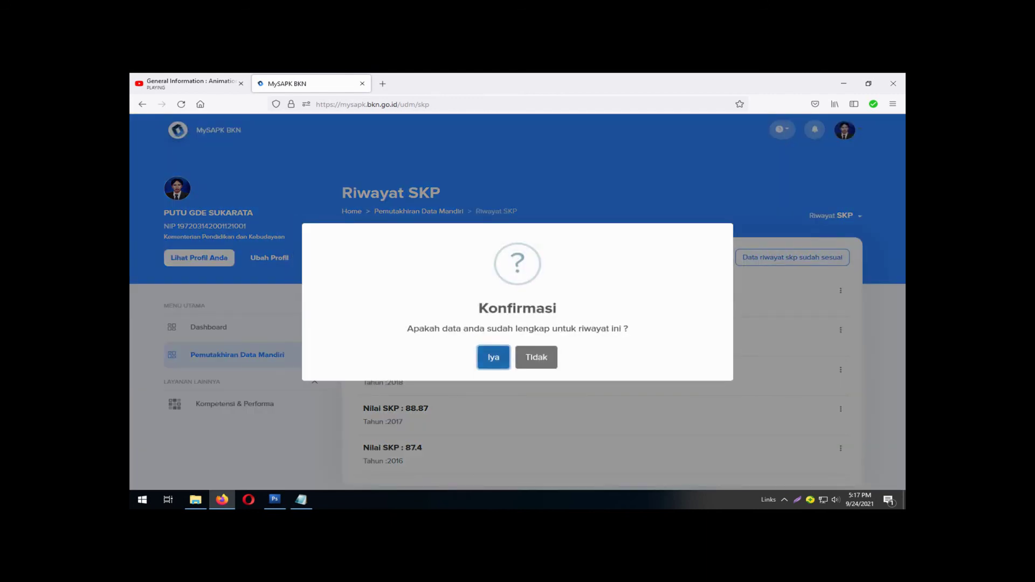
{"action": "left_click", "coordinate": [493, 357]}
{"action": "scroll", "coordinate": [412, 420], "scroll_direction": "down", "scroll_amount": 3}
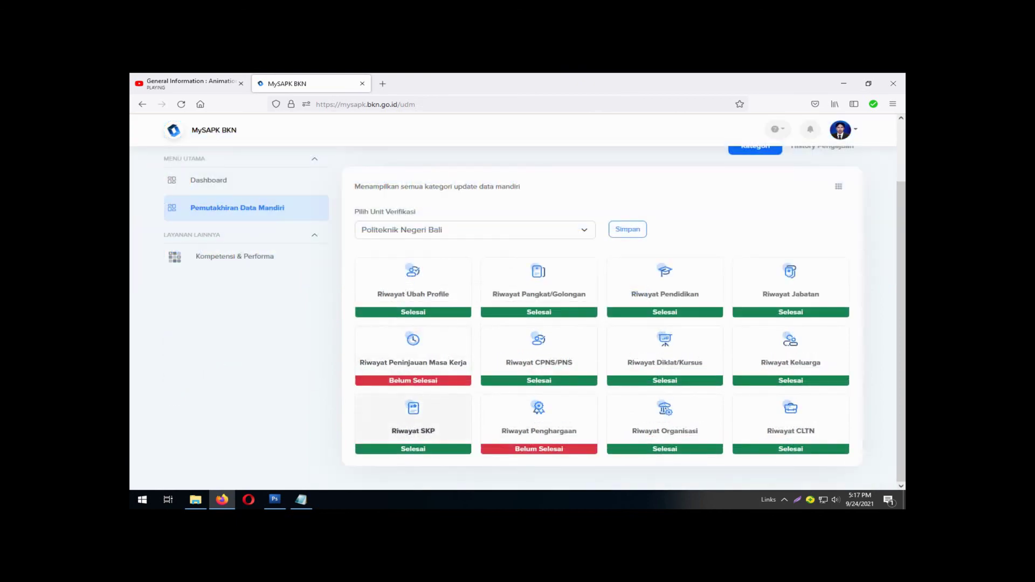